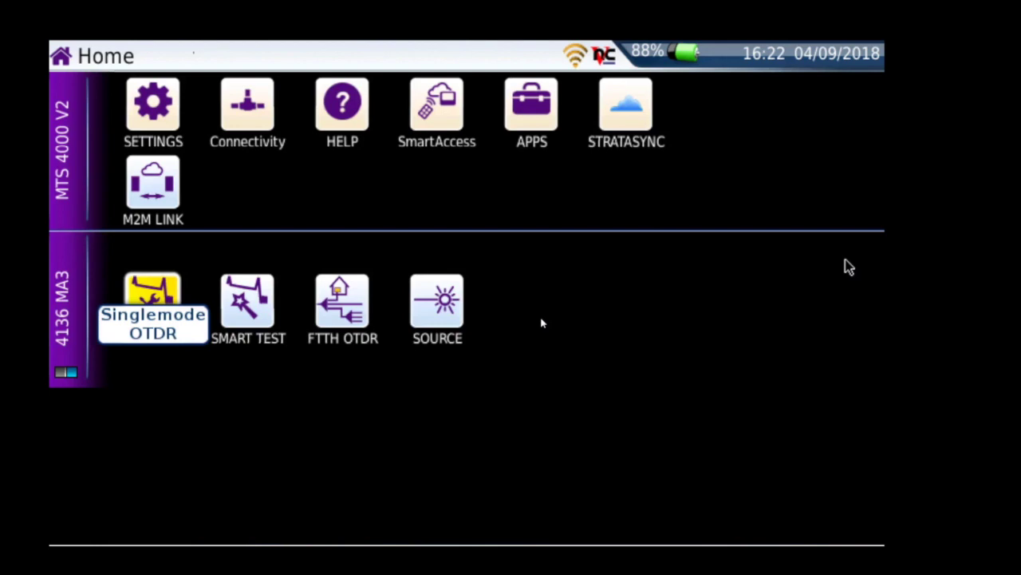
# - Open the File browser to see the disk's 11 folders, the logs-stratasync file and 902 MB free
pyautogui.click(848, 268)
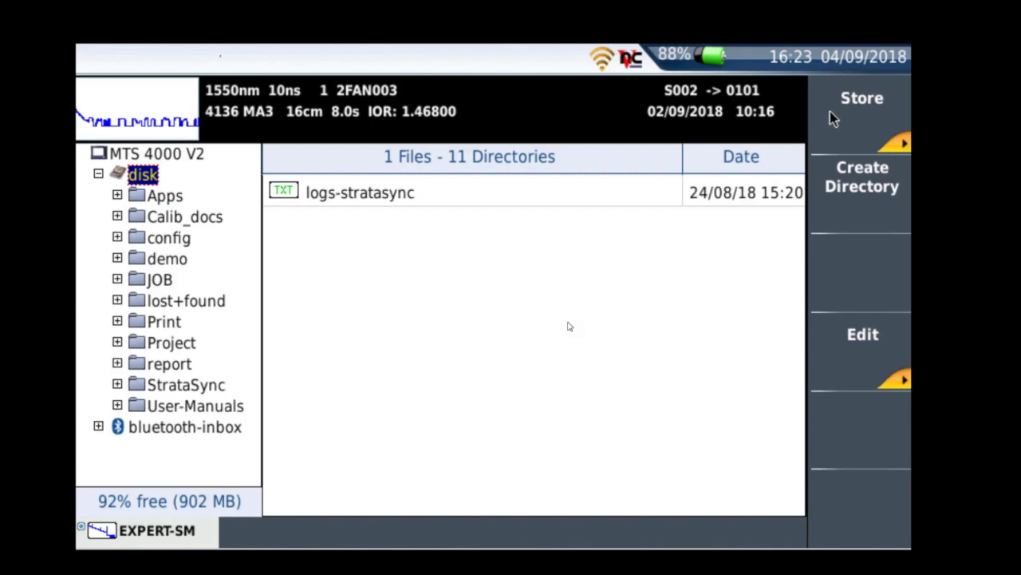
# - Create directory FAN002 with the on-screen keyboard, then check the demo and lost+found folders
pyautogui.click(861, 177)
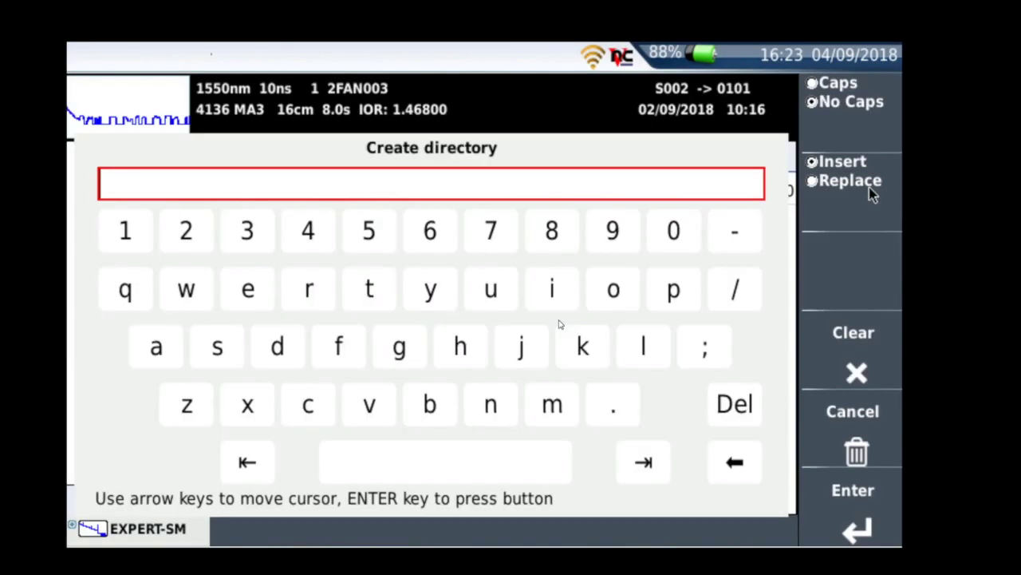
pyautogui.click(881, 101)
pyautogui.click(339, 346)
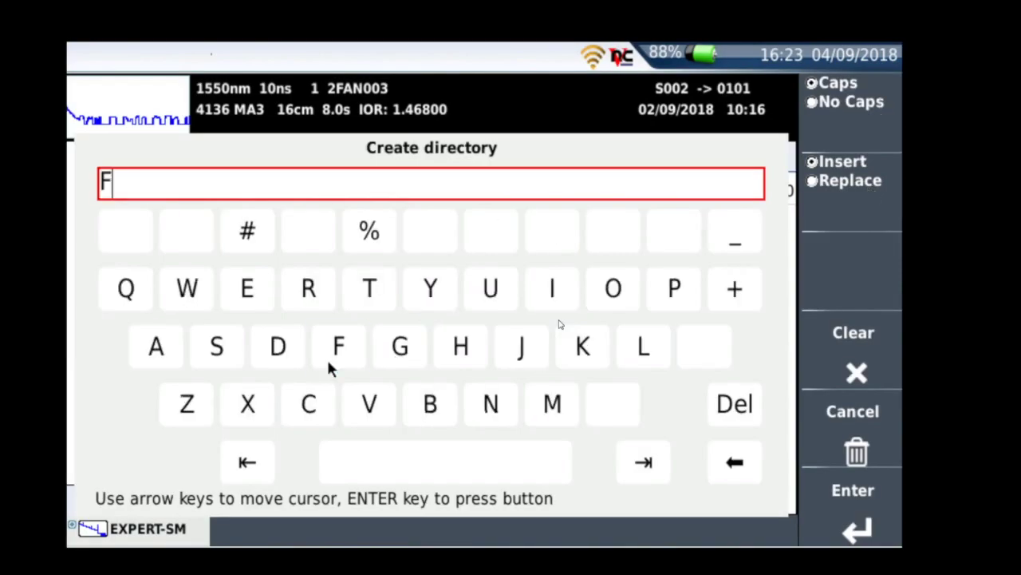
pyautogui.click(155, 348)
pyautogui.click(490, 405)
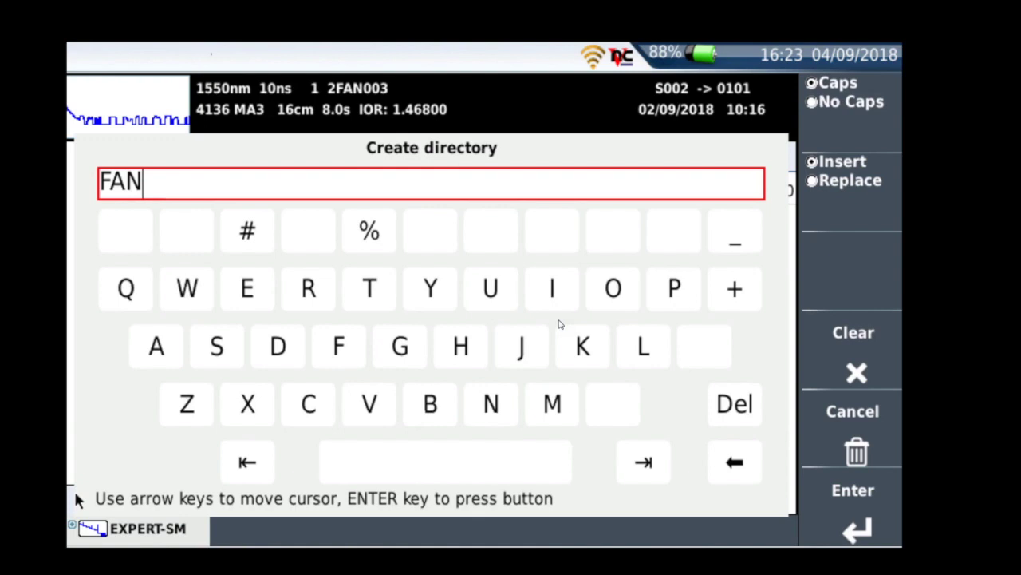
pyautogui.click(859, 113)
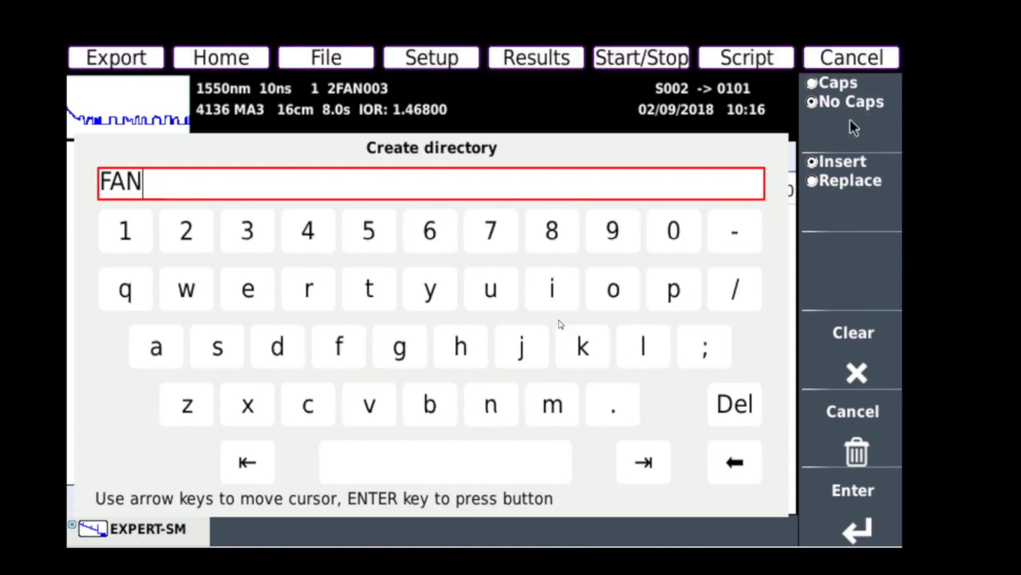
pyautogui.click(676, 240)
pyautogui.click(676, 239)
pyautogui.click(184, 237)
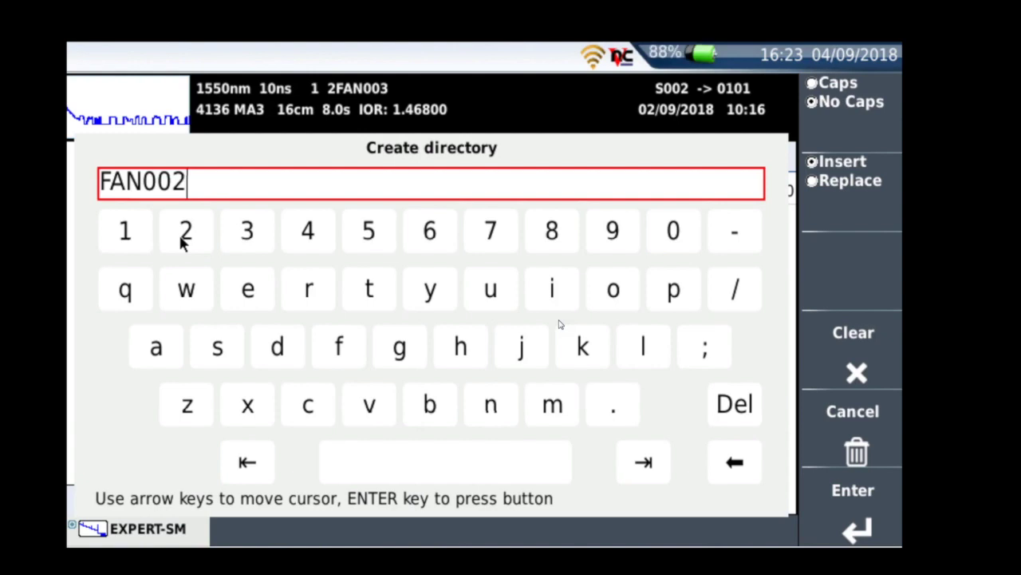
pyautogui.click(866, 519)
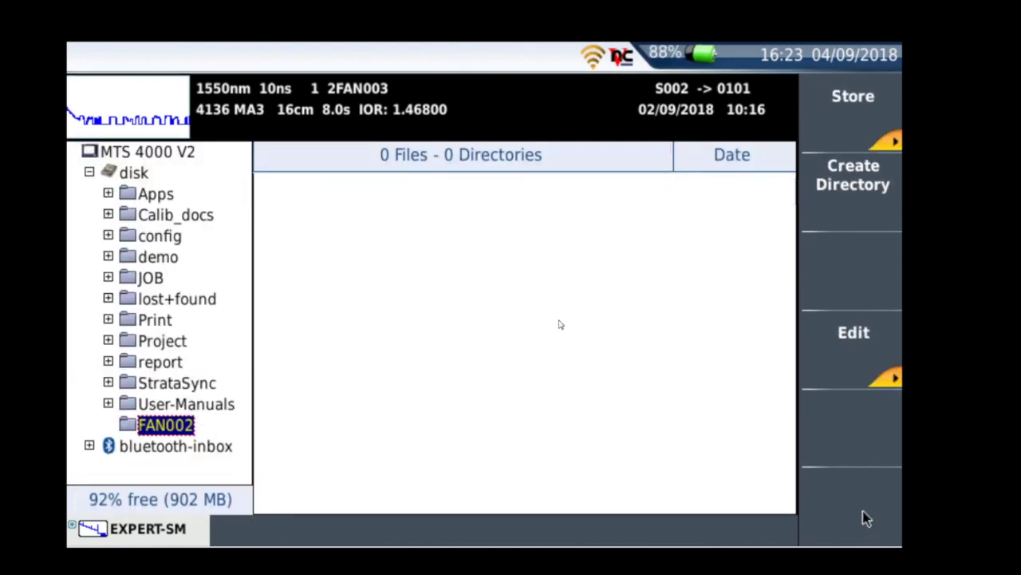
pyautogui.click(141, 261)
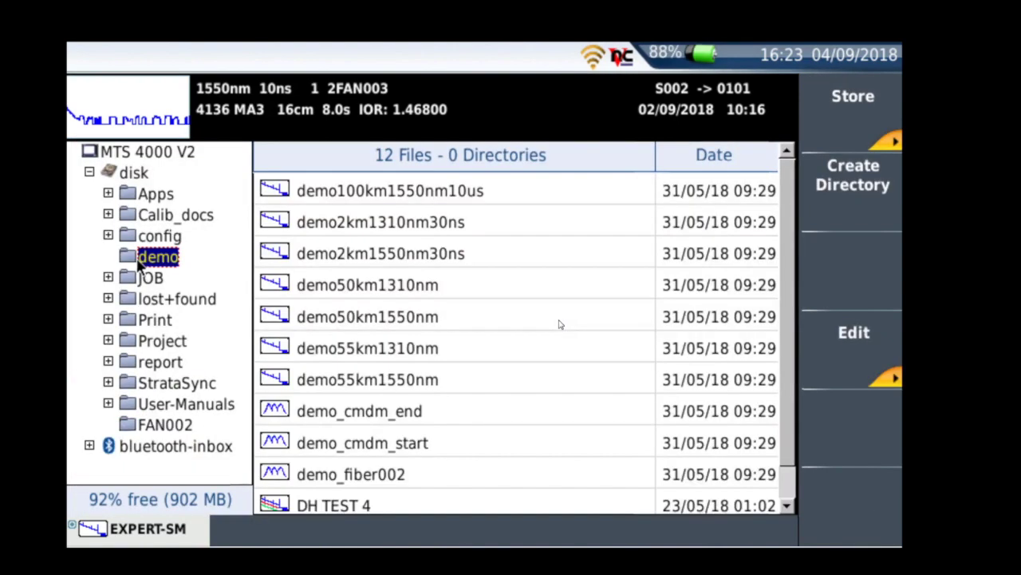
pyautogui.click(148, 297)
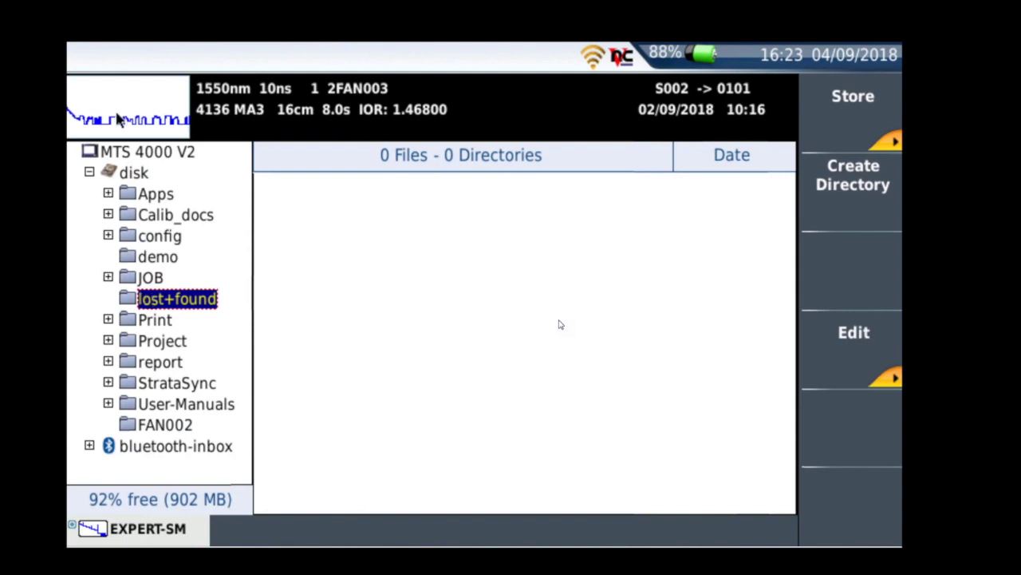
# - Set the OTDR storage directory to disk/FAN002/ through Dir. Naming in Setup > File
pyautogui.click(118, 118)
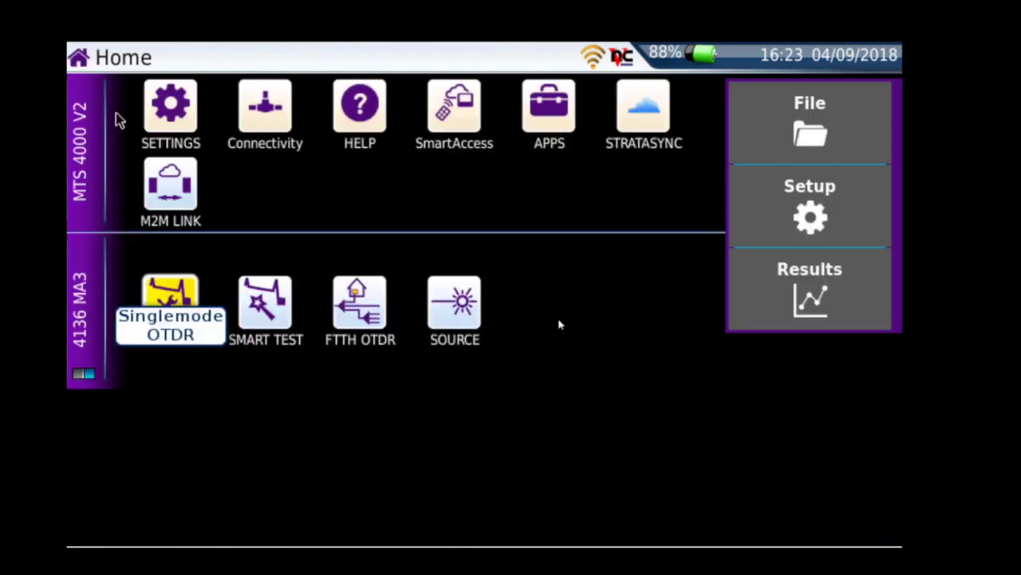
pyautogui.click(832, 212)
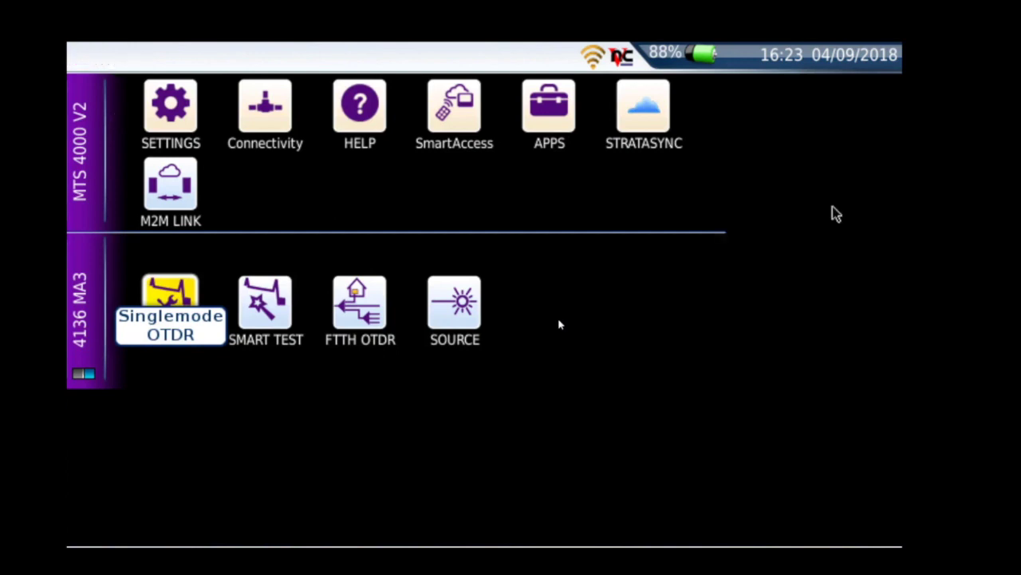
pyautogui.click(132, 148)
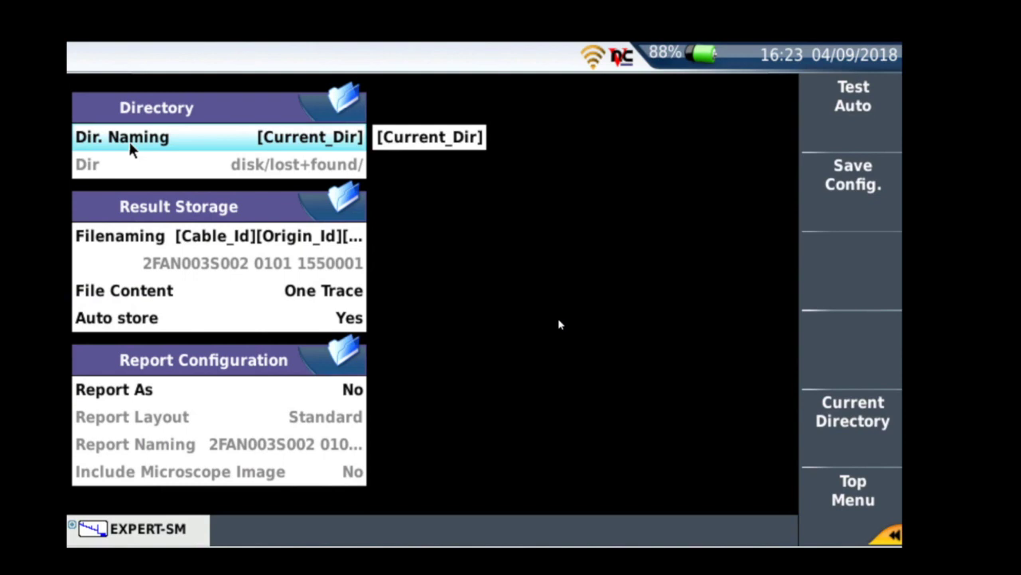
pyautogui.press('Home')
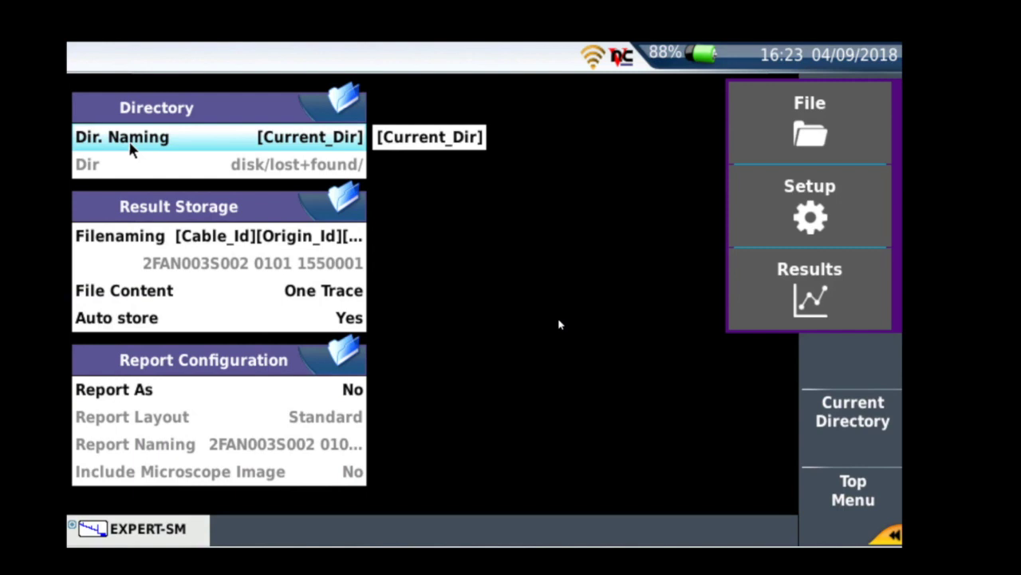
pyautogui.click(822, 118)
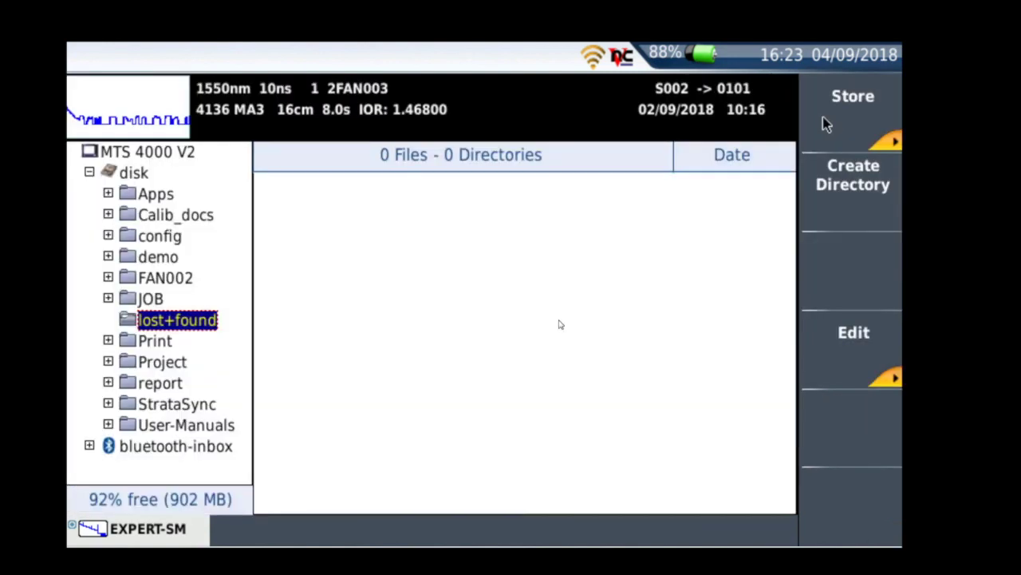
pyautogui.click(146, 277)
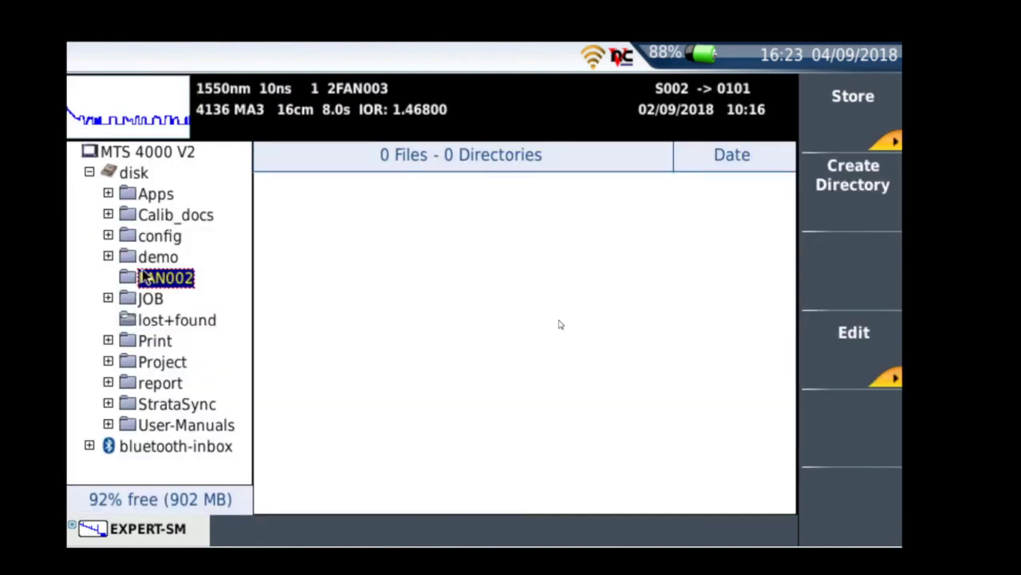
pyautogui.press('Home')
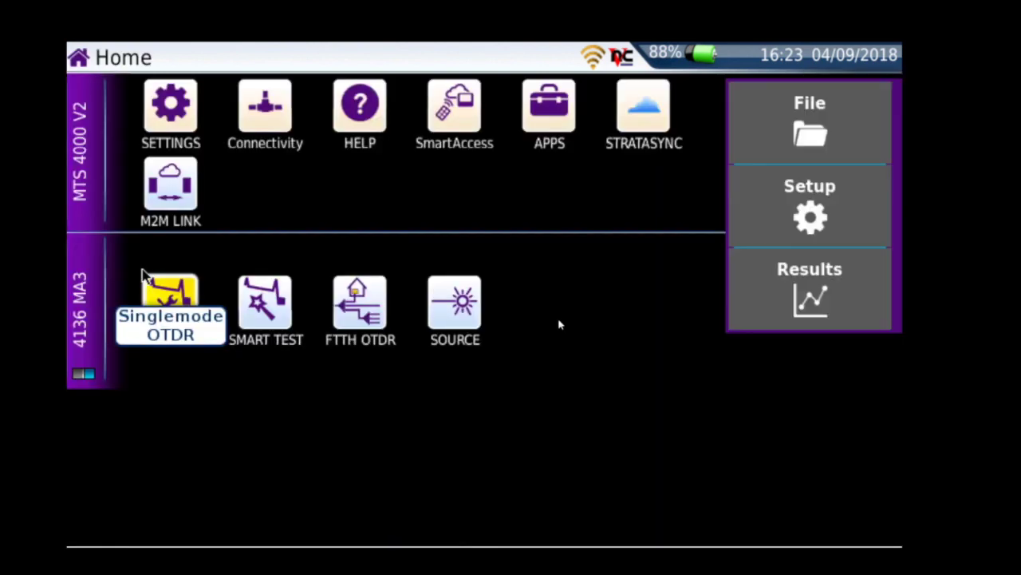
pyautogui.click(839, 201)
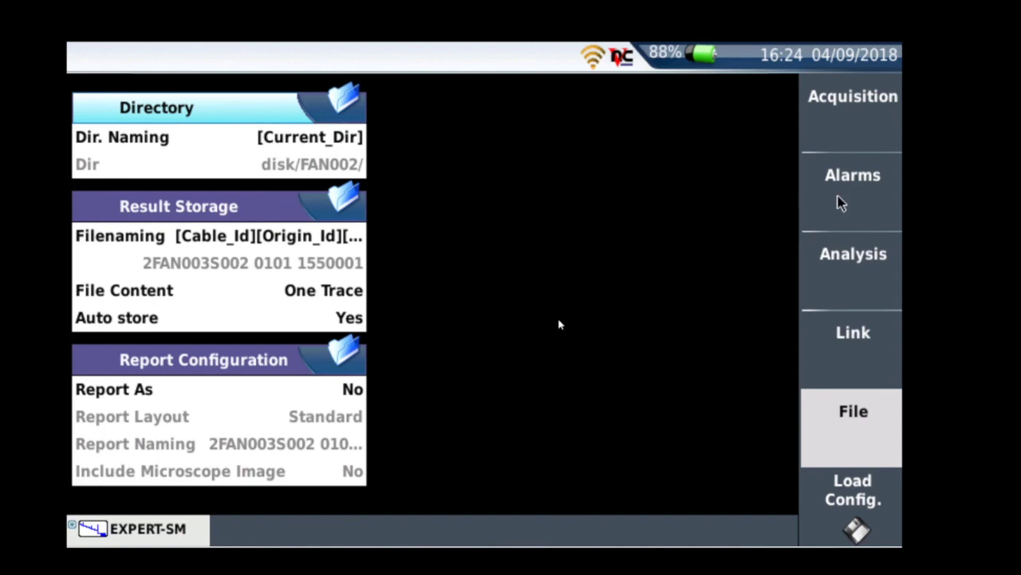
# - Open the Filenaming editor in Result Storage and clear the old template to empty
pyautogui.click(154, 245)
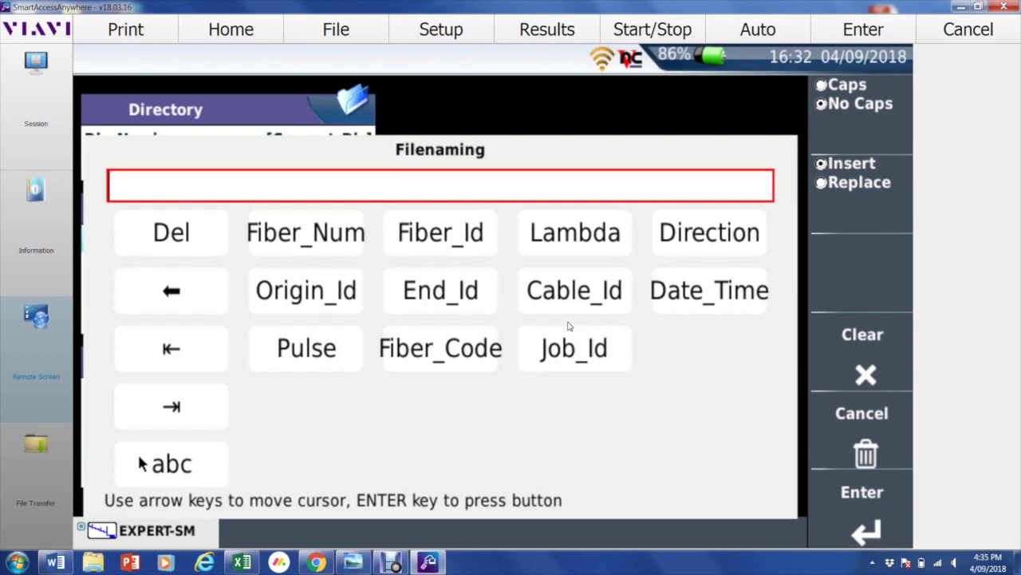
# - Rebuild the filename from Cable_Id, Origin_Id, End_Id, Lambda and Fiber_Num fields in order
pyautogui.click(565, 294)
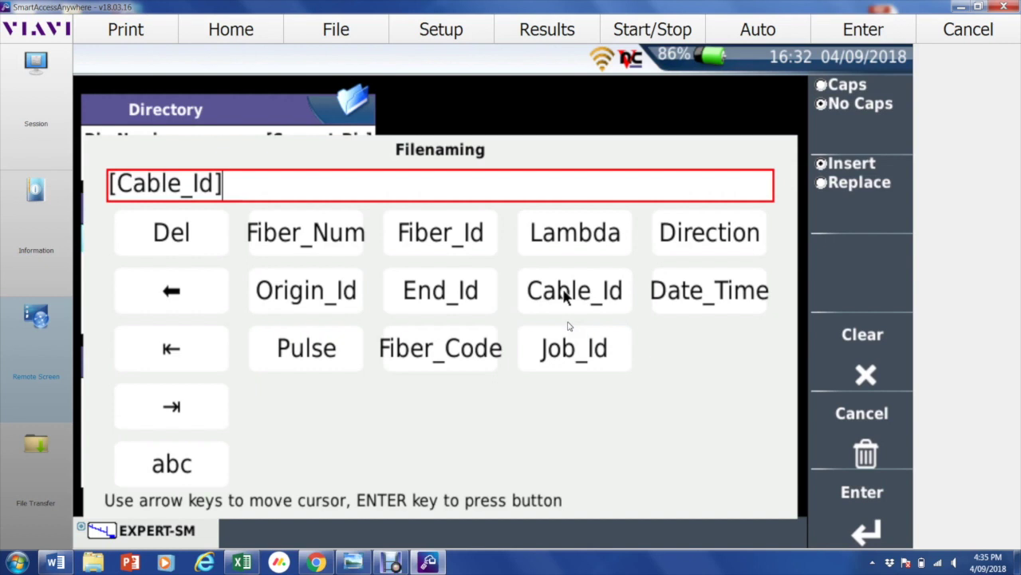
pyautogui.click(300, 294)
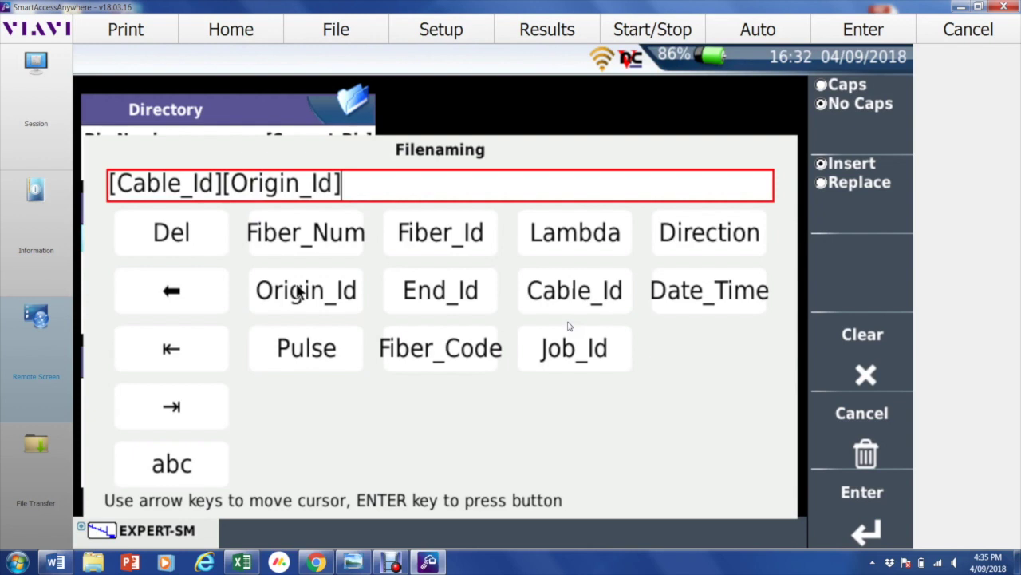
pyautogui.click(441, 293)
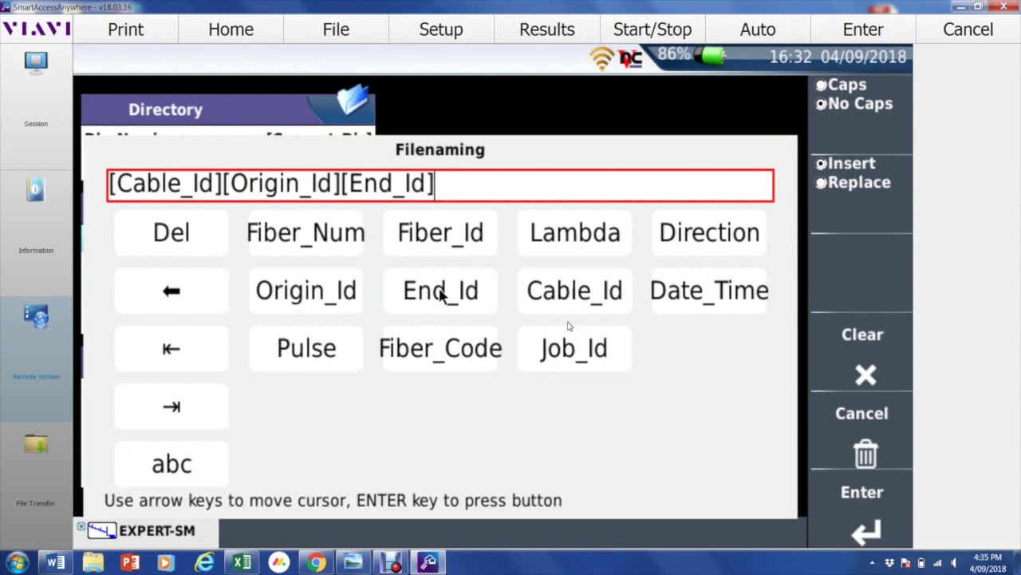
pyautogui.click(561, 233)
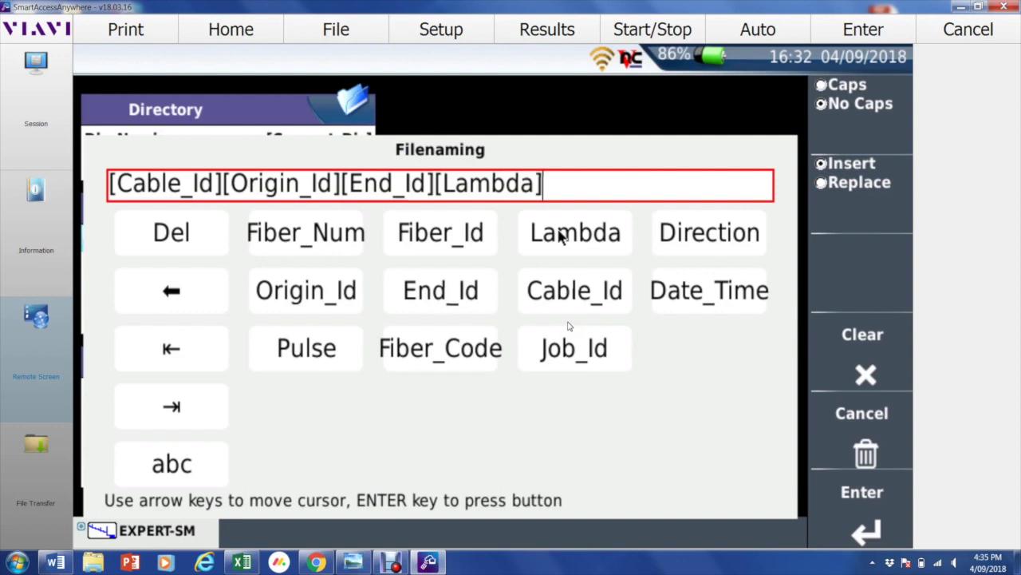
pyautogui.click(291, 239)
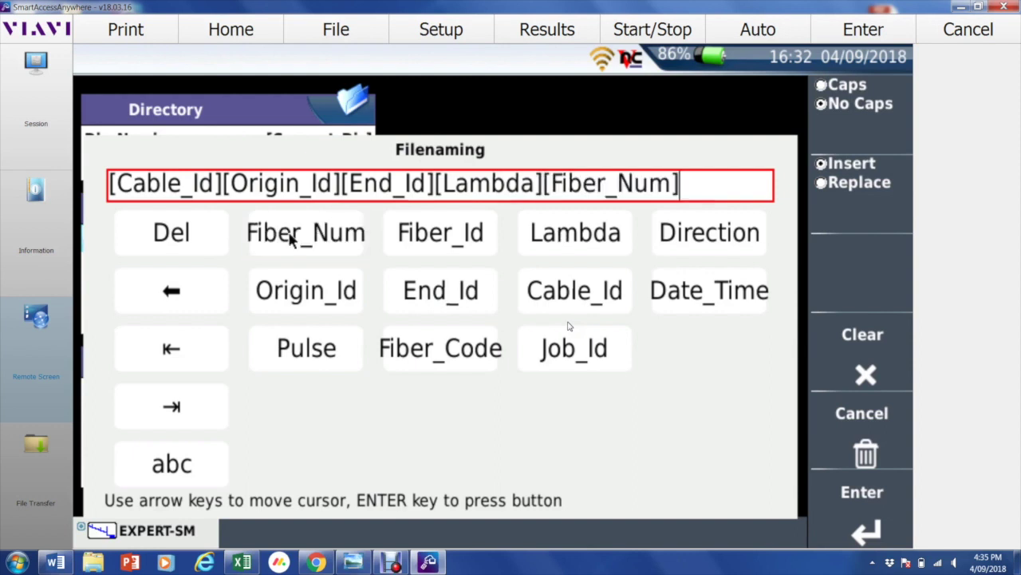
# - Apply the new naming pattern and leave File Content at One Trace
pyautogui.click(864, 530)
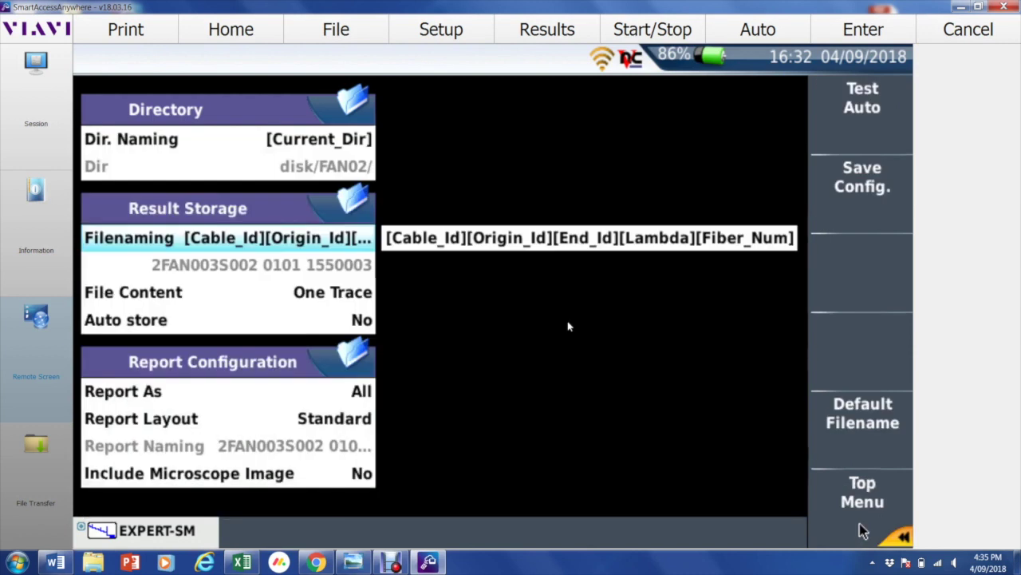
pyautogui.click(326, 296)
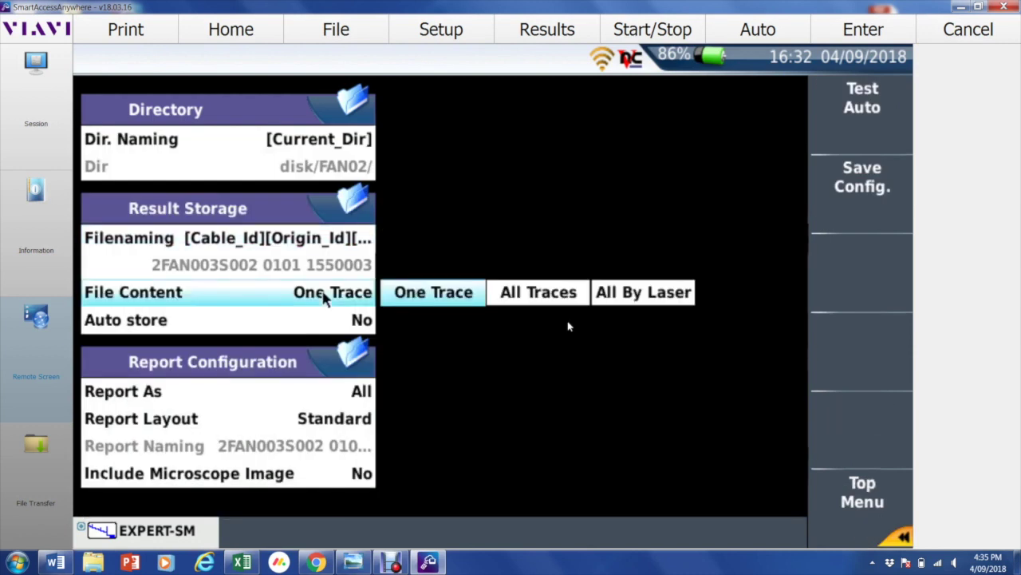
pyautogui.click(540, 297)
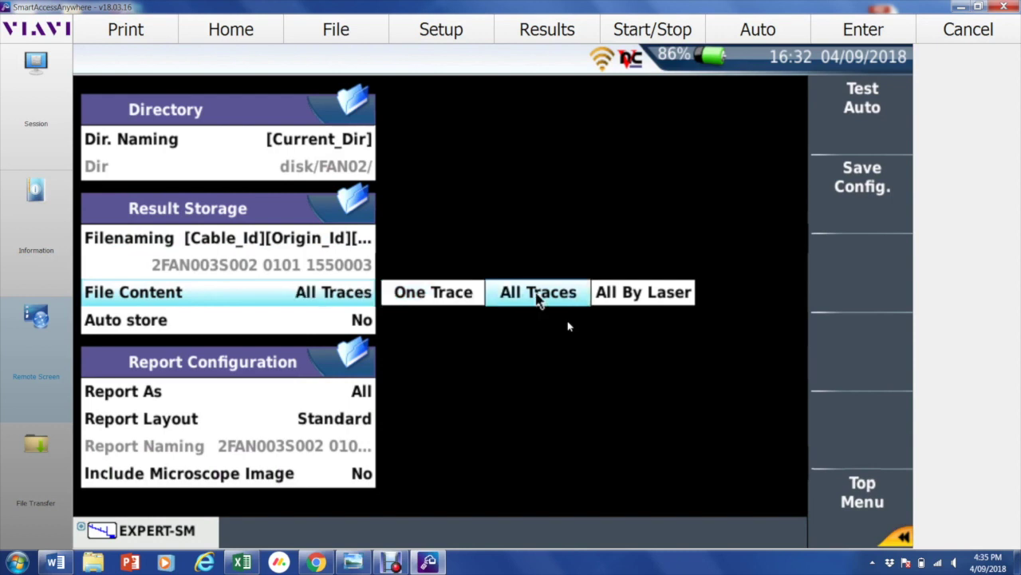
pyautogui.click(430, 294)
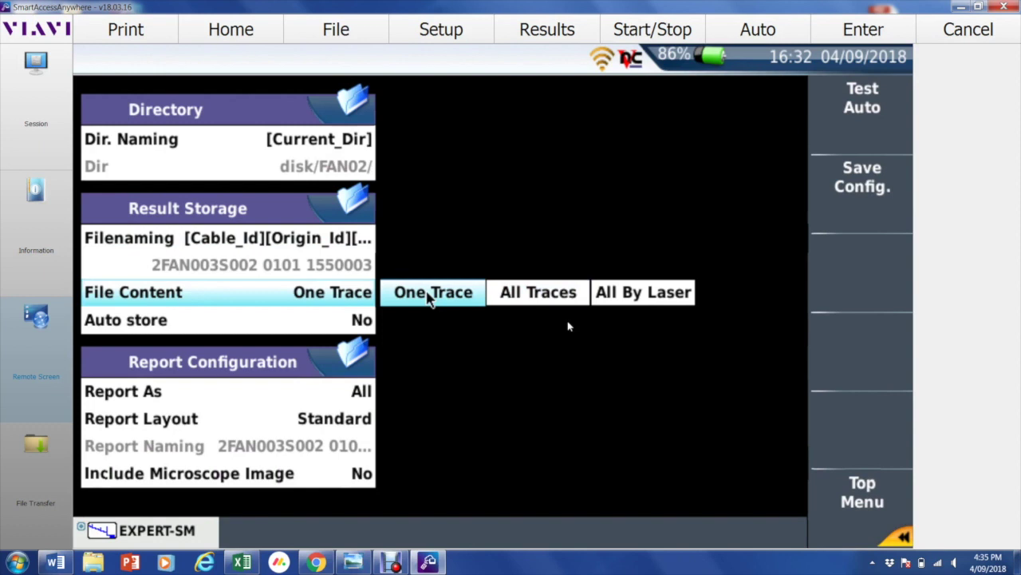
# - Set the Auto store Report As option to No
pyautogui.click(302, 330)
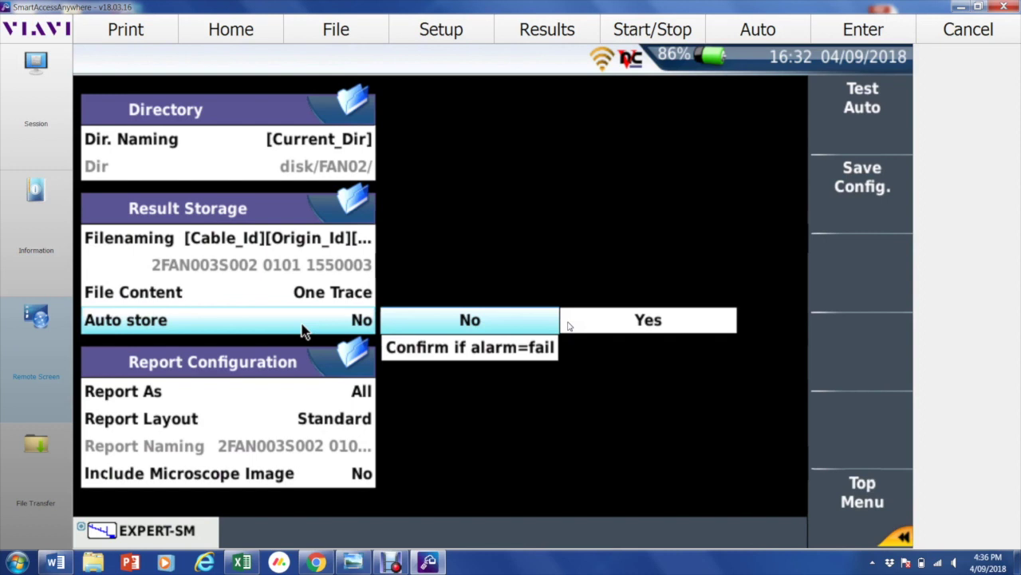
pyautogui.click(323, 389)
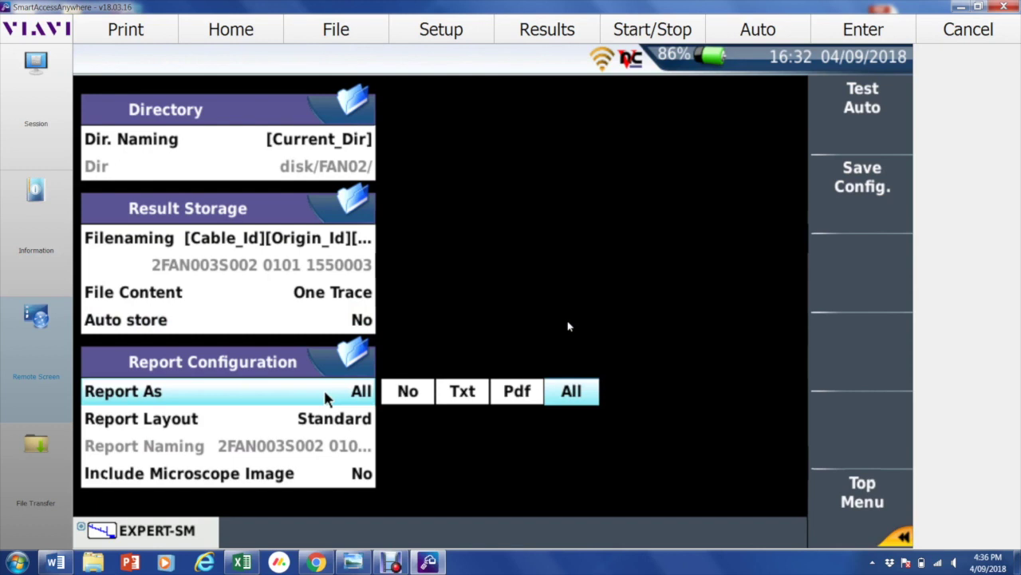
pyautogui.click(397, 390)
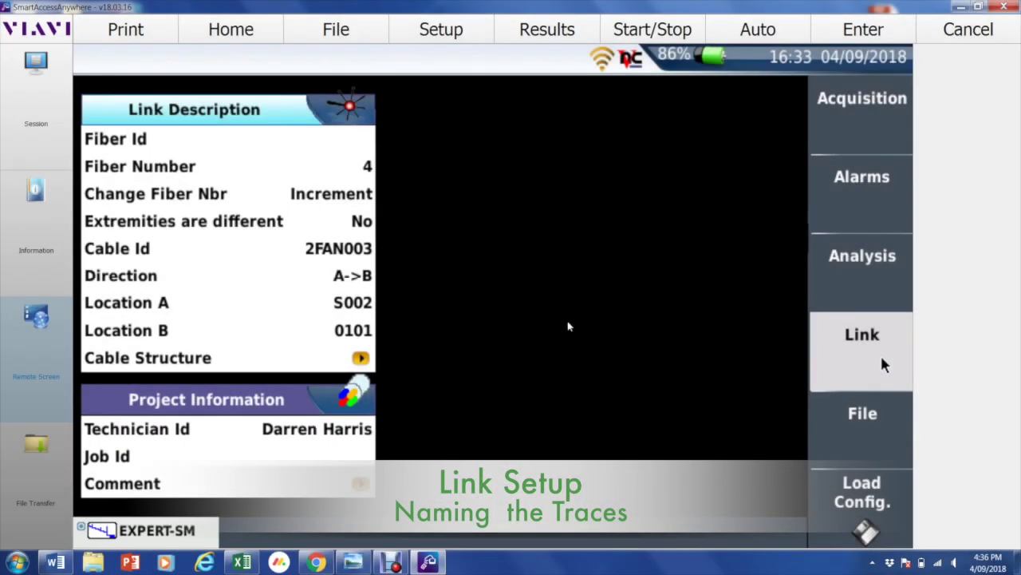
# - Set Fiber Number to 1 and Change Fiber Nbr to No
pyautogui.click(295, 180)
pyautogui.click(407, 168)
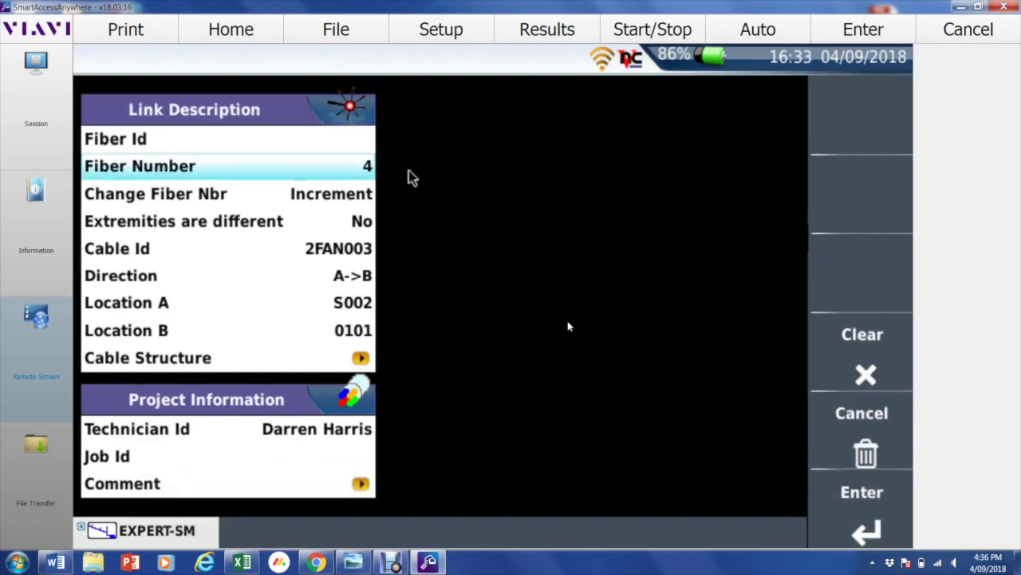
pyautogui.click(382, 425)
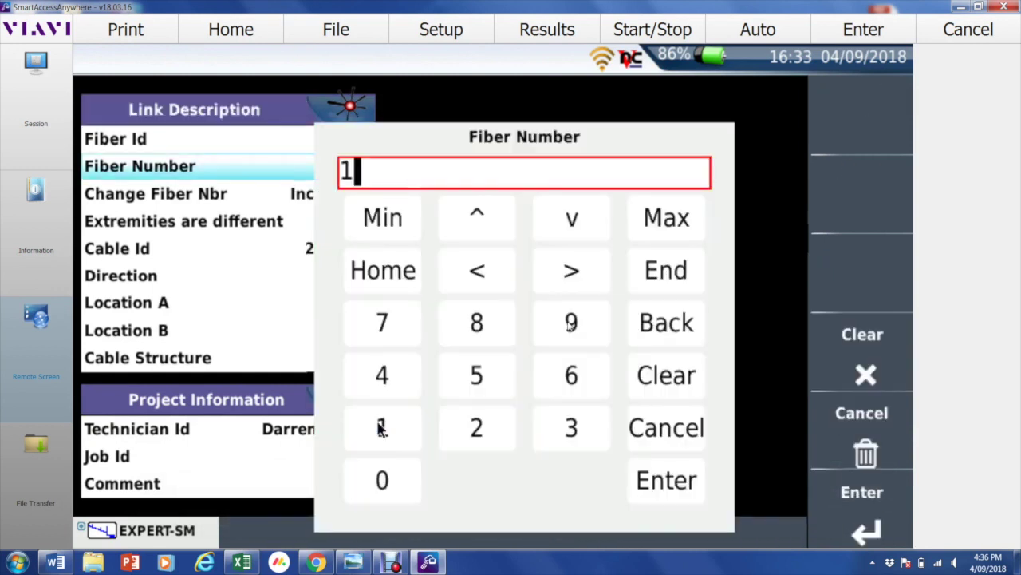
pyautogui.click(675, 485)
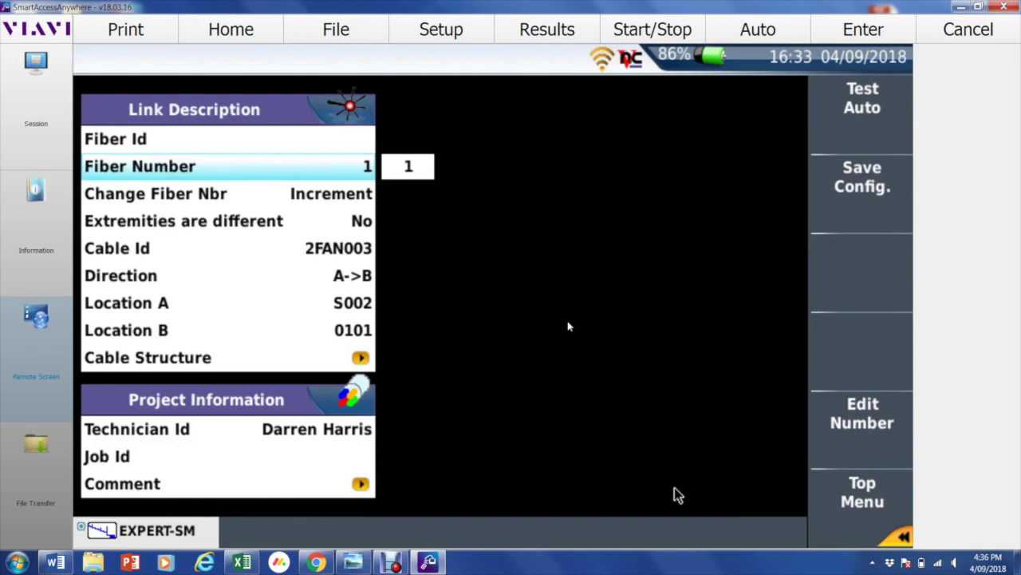
pyautogui.click(323, 197)
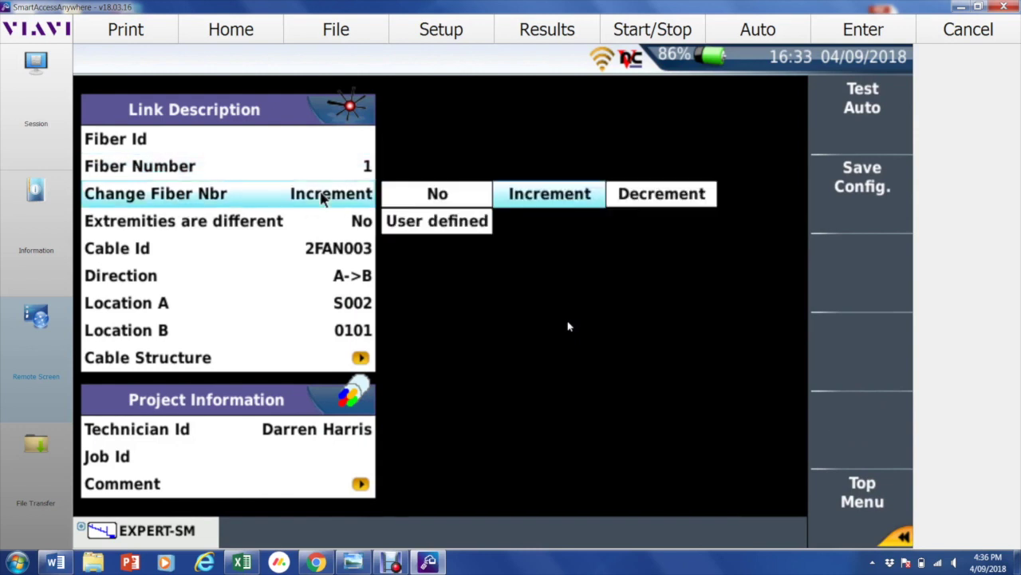
pyautogui.click(433, 196)
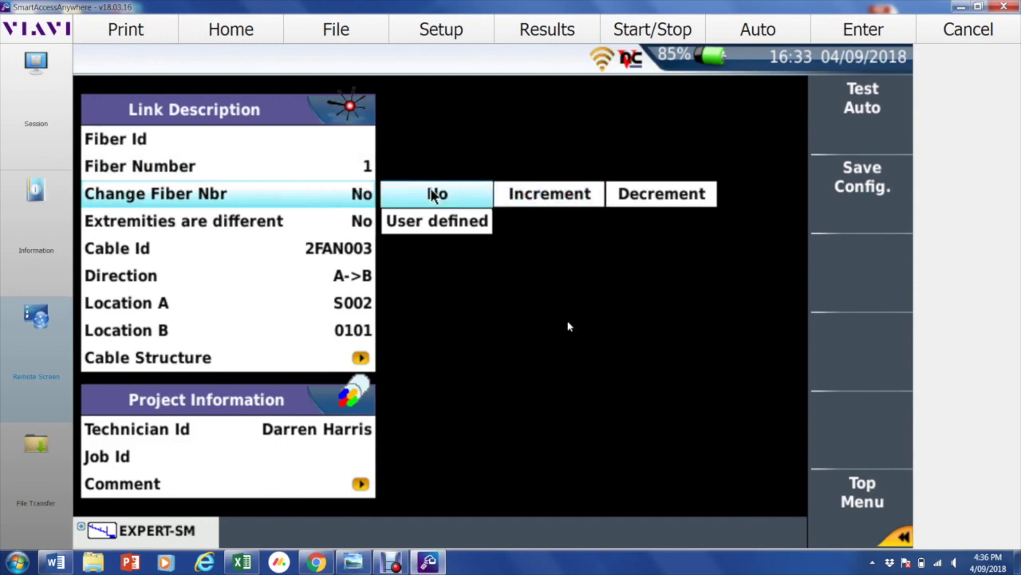
# - Review Cable Id 2FAN003, direction, locations and technician id, then exit the Link setup
pyautogui.click(315, 253)
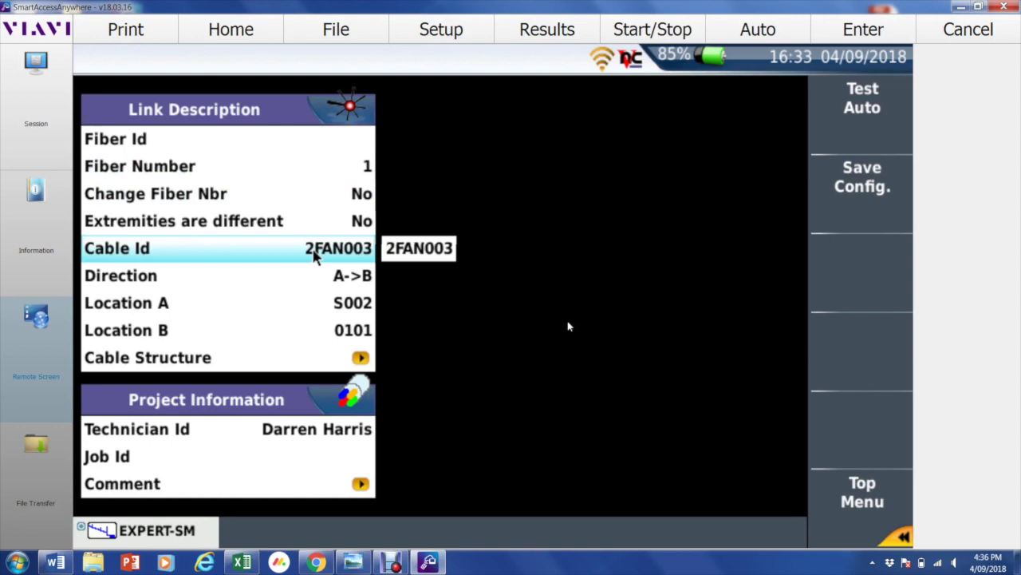
pyautogui.click(290, 279)
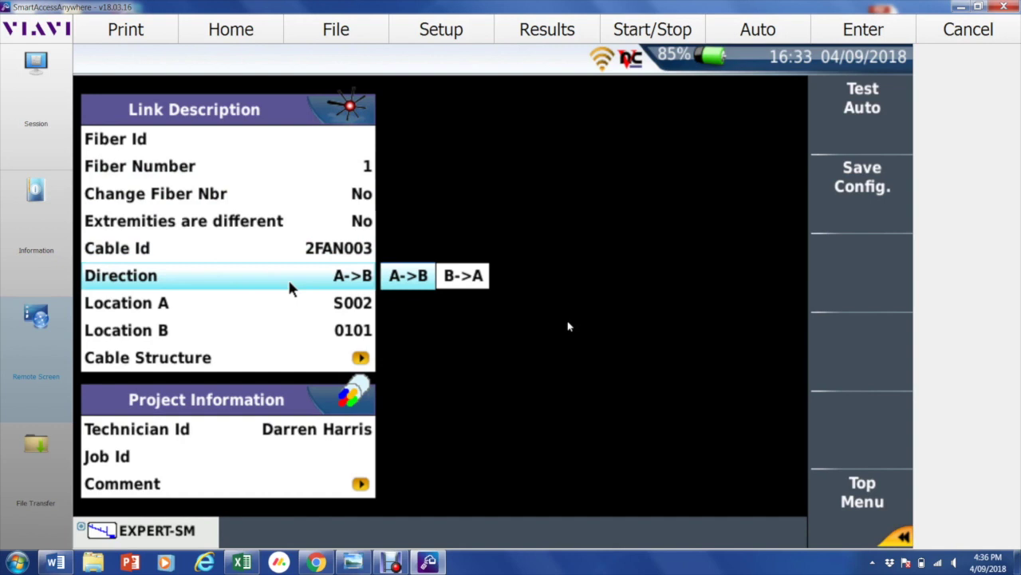
pyautogui.click(323, 311)
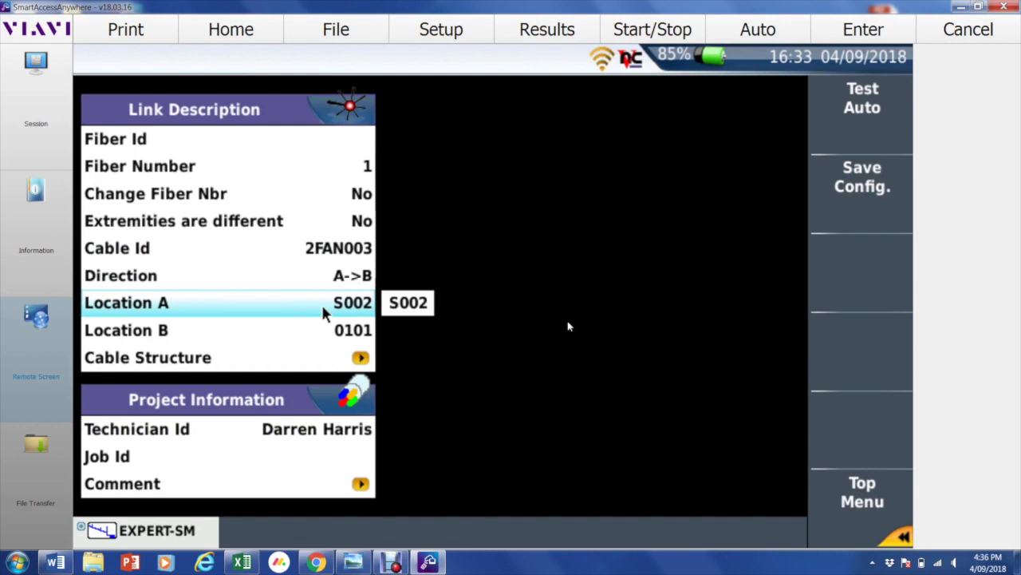
pyautogui.click(305, 332)
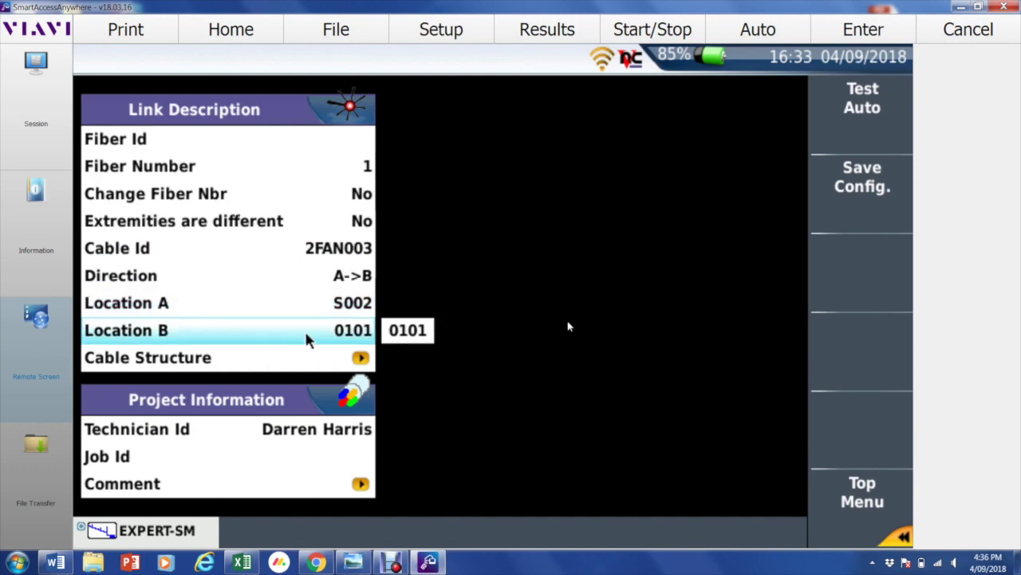
pyautogui.click(308, 439)
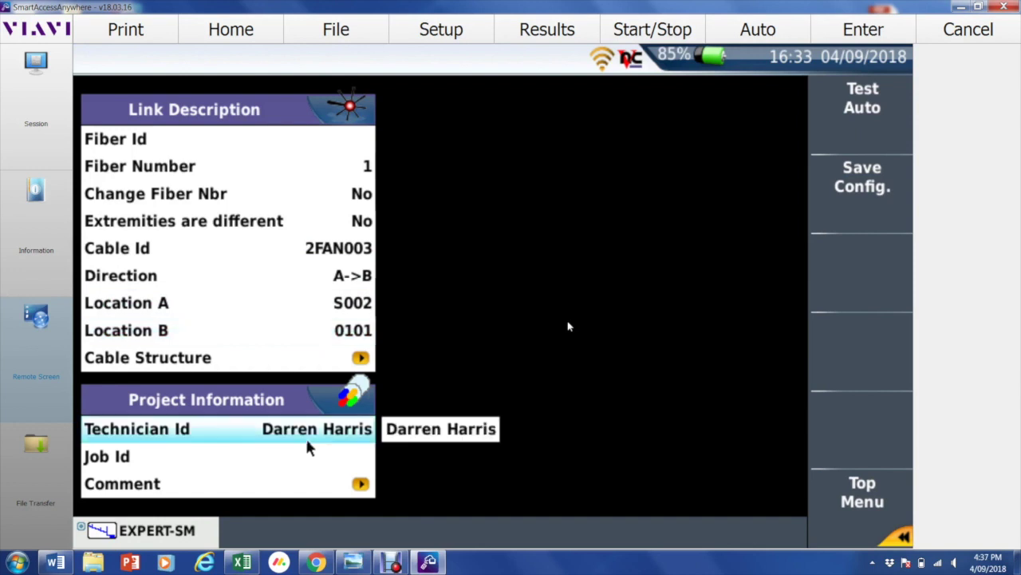
pyautogui.click(871, 513)
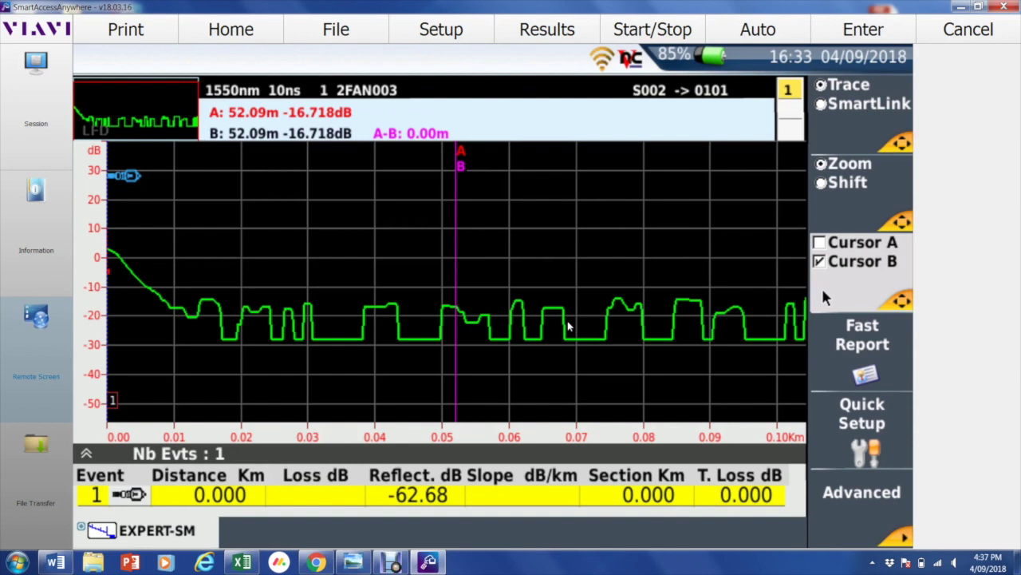
# - In the save panel for cable 2FAN003, fiber 1, choose File + pdf as Save Mode
pyautogui.click(860, 335)
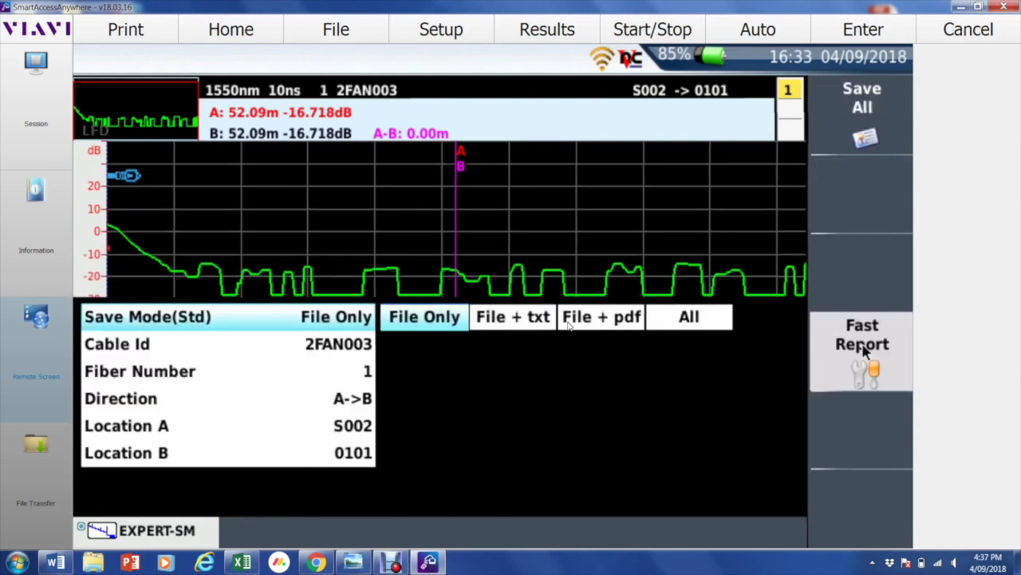
pyautogui.click(512, 324)
pyautogui.click(607, 321)
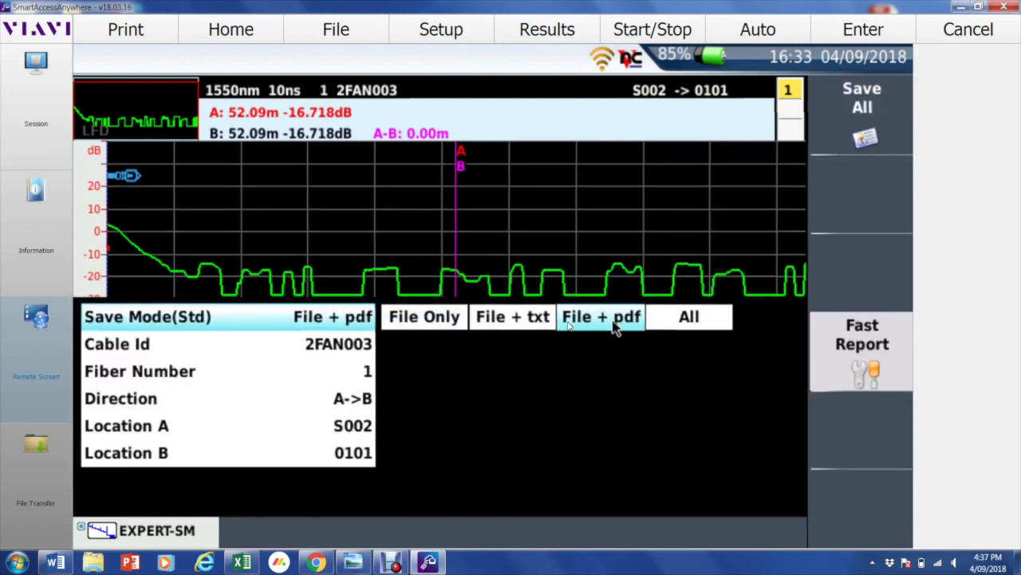
pyautogui.click(688, 320)
pyautogui.click(604, 321)
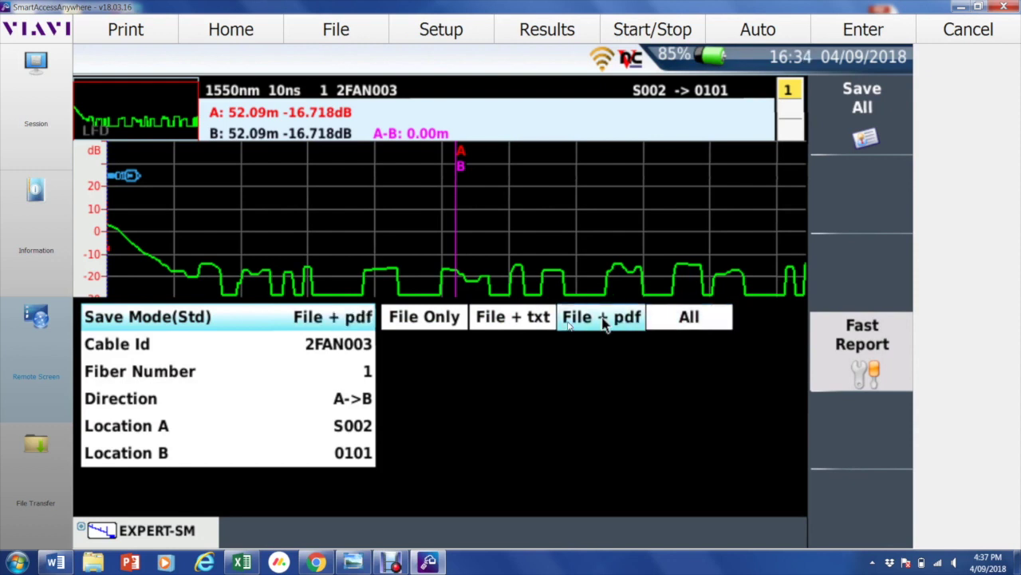
pyautogui.click(427, 318)
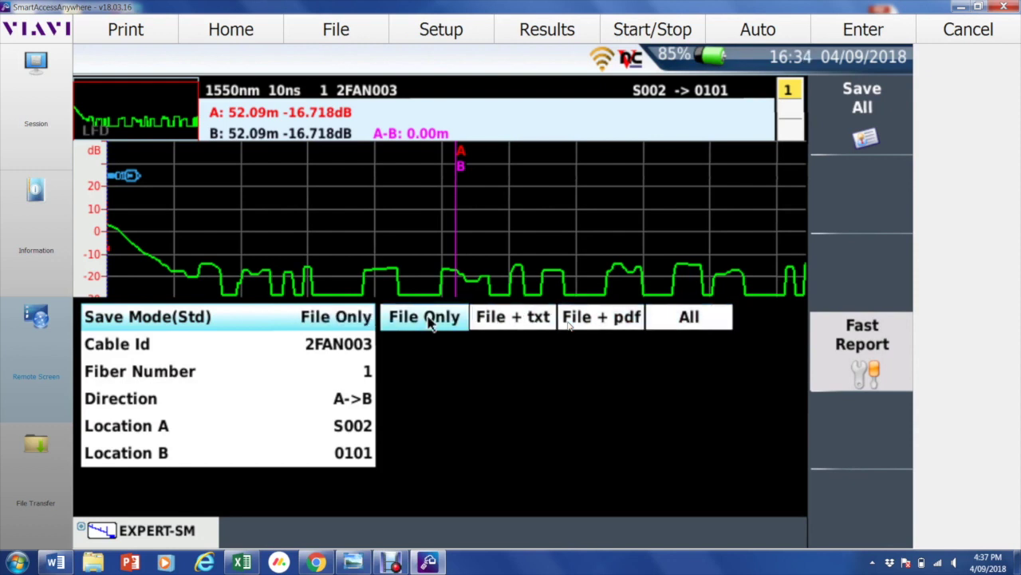
pyautogui.click(525, 326)
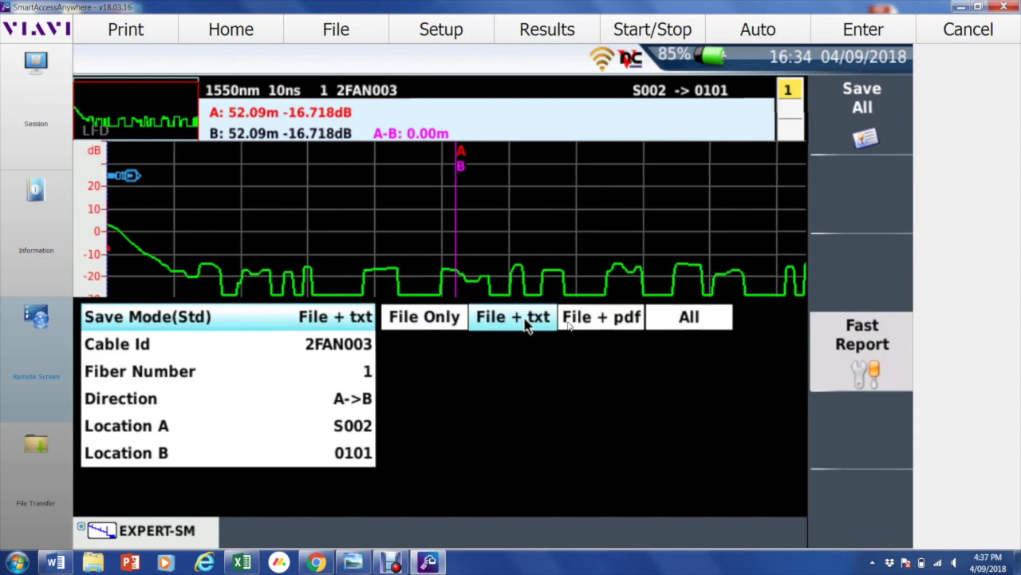
pyautogui.click(604, 320)
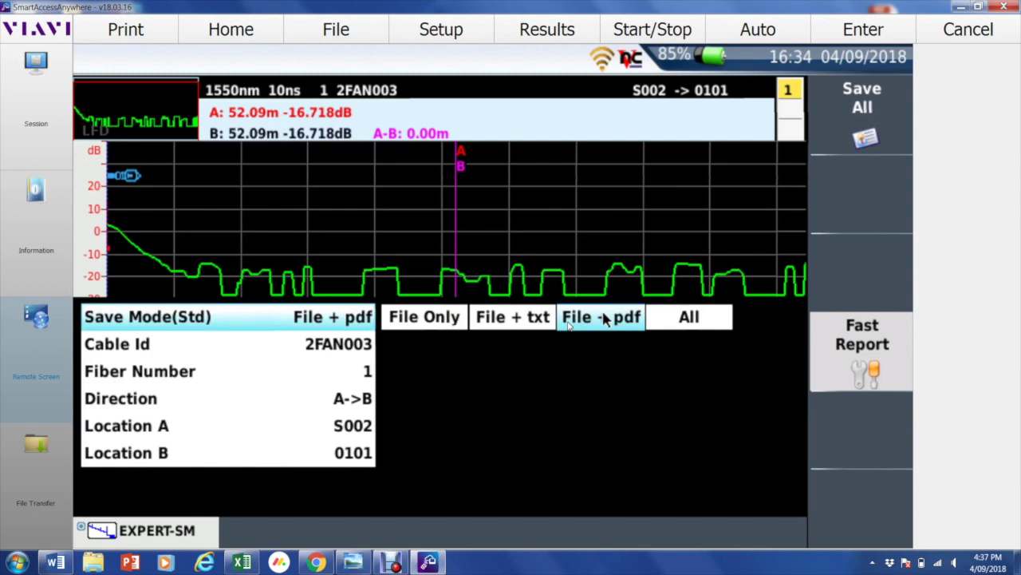
pyautogui.click(295, 350)
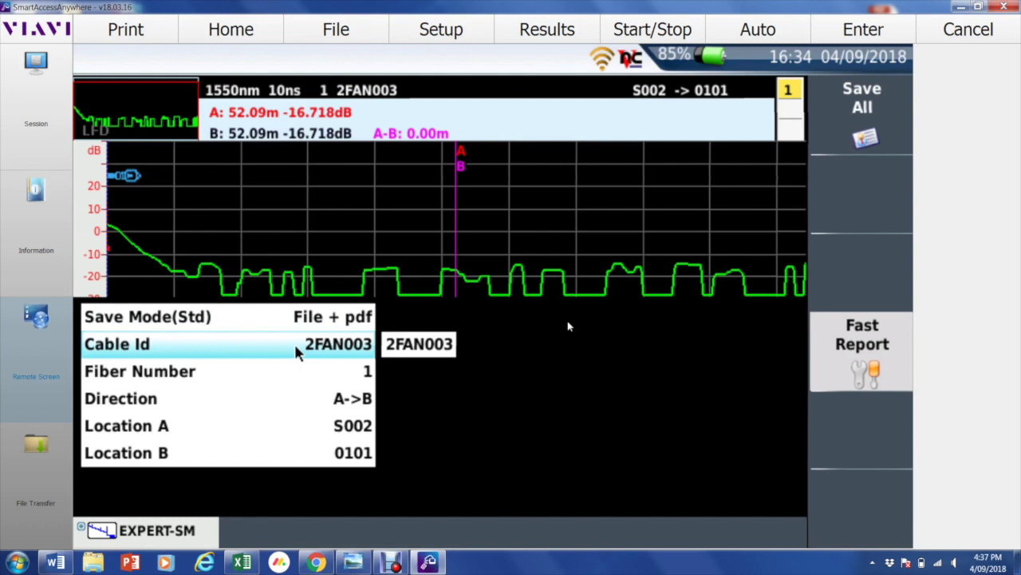
pyautogui.click(296, 351)
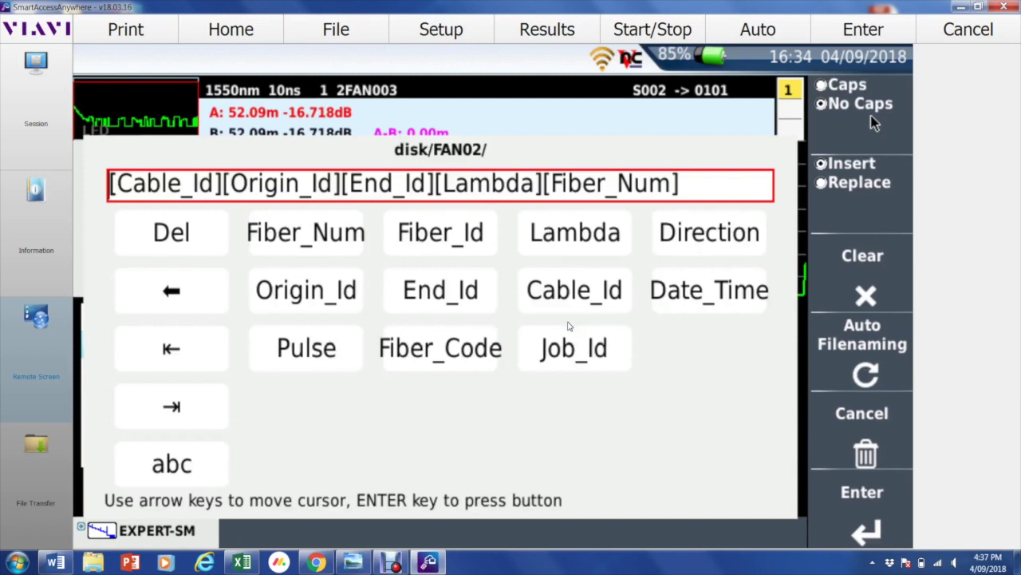
pyautogui.click(868, 521)
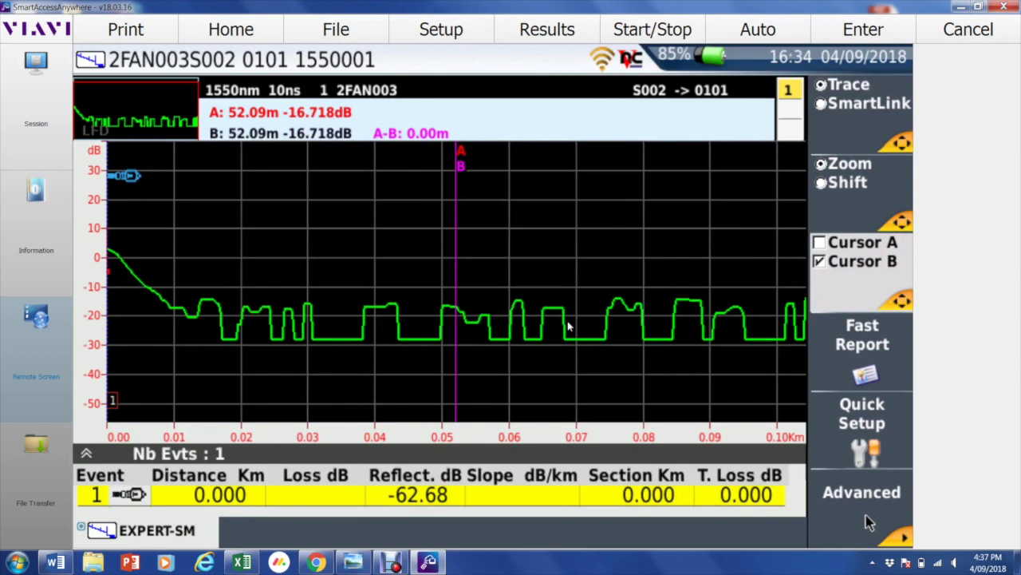
pyautogui.click(868, 521)
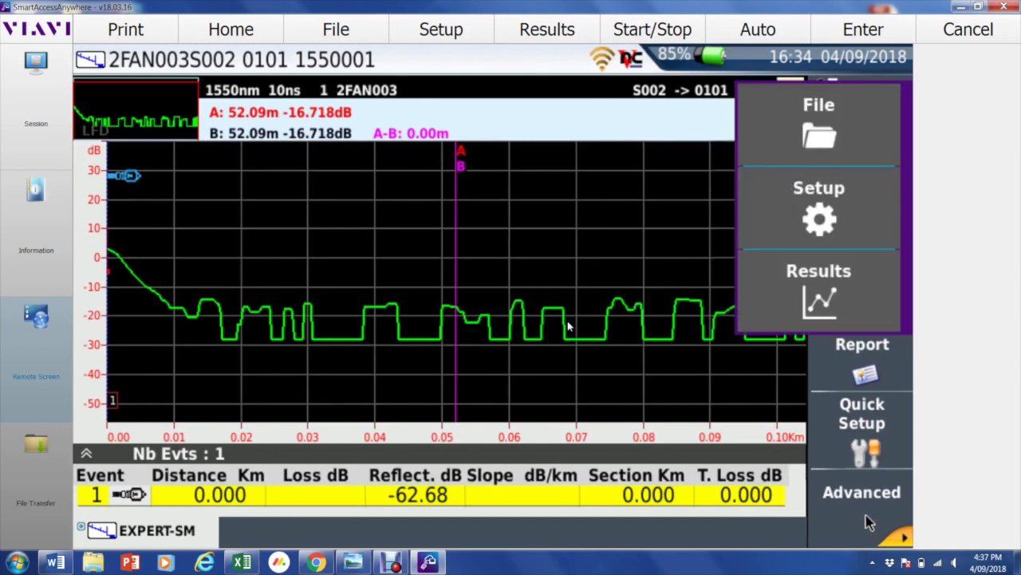
pyautogui.click(829, 118)
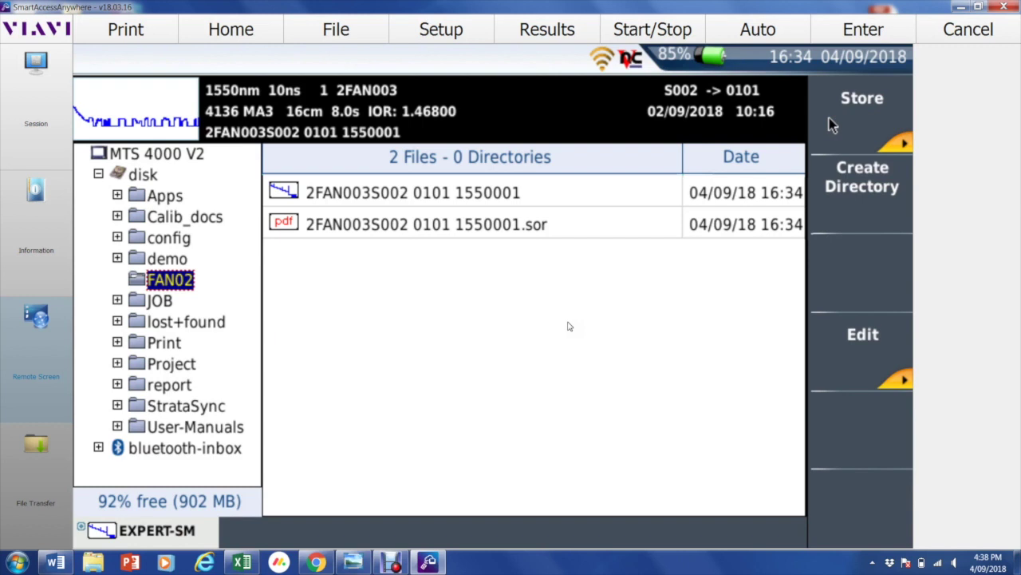
pyautogui.click(829, 118)
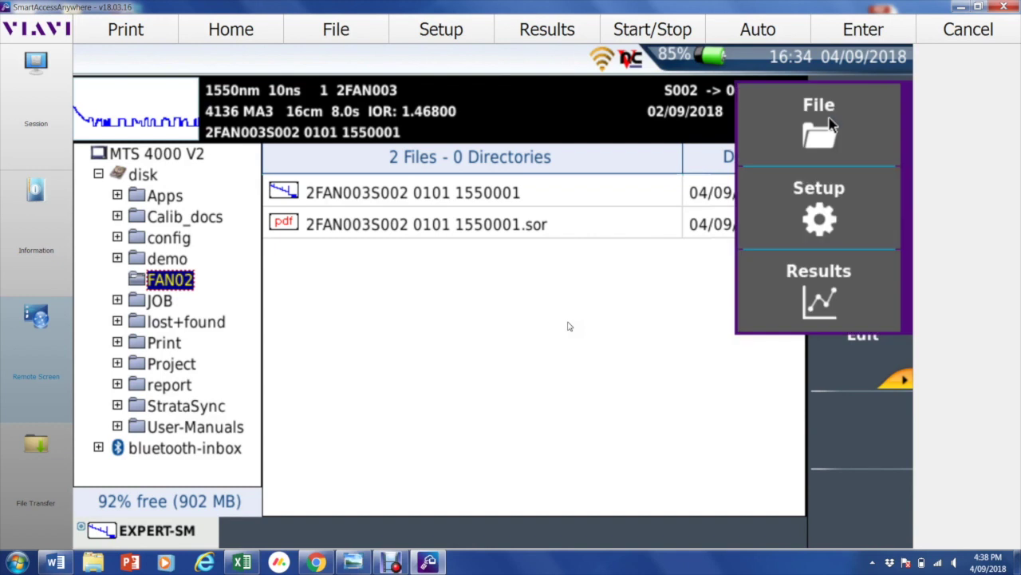
# - Save all fiber 1 results again via Fast Report and answer No to 'File exists! Overwrite?'
pyautogui.click(823, 287)
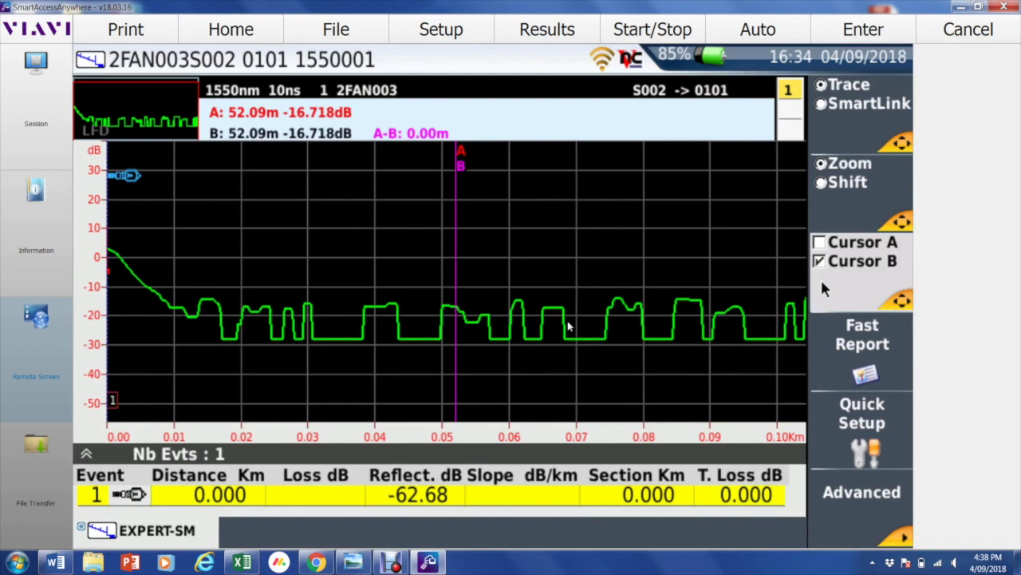
pyautogui.click(876, 343)
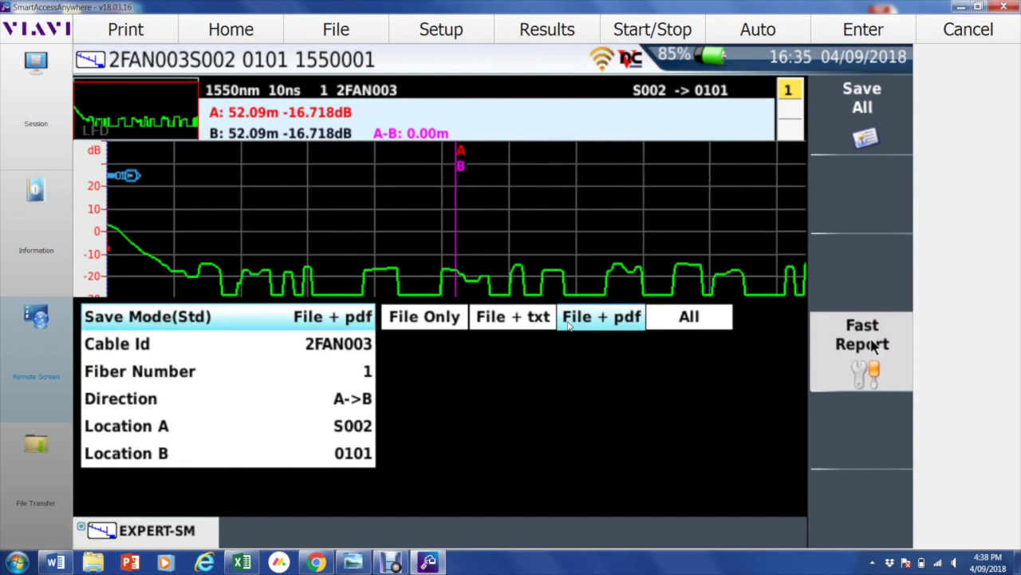
pyautogui.click(875, 121)
pyautogui.click(861, 523)
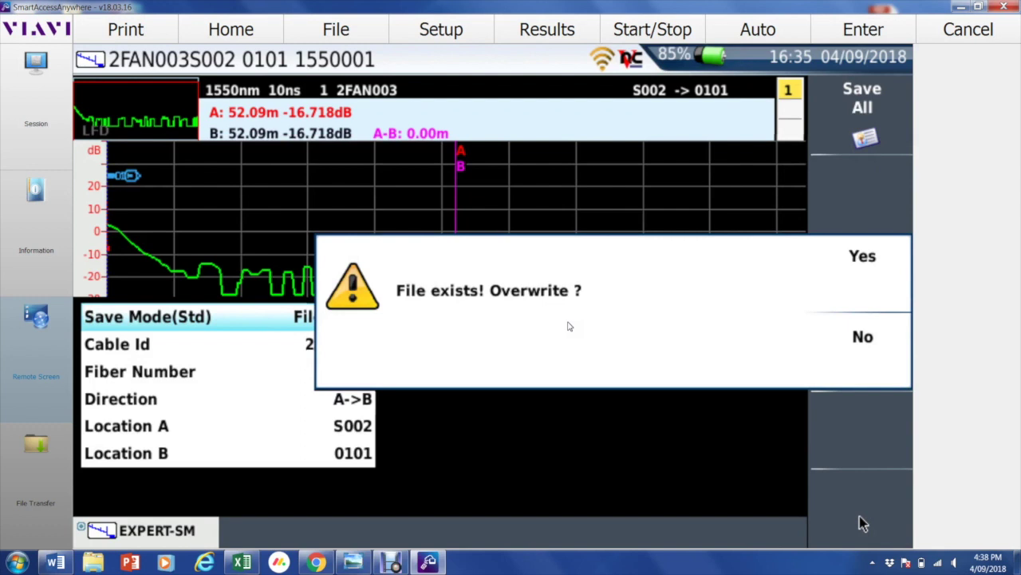
pyautogui.click(860, 349)
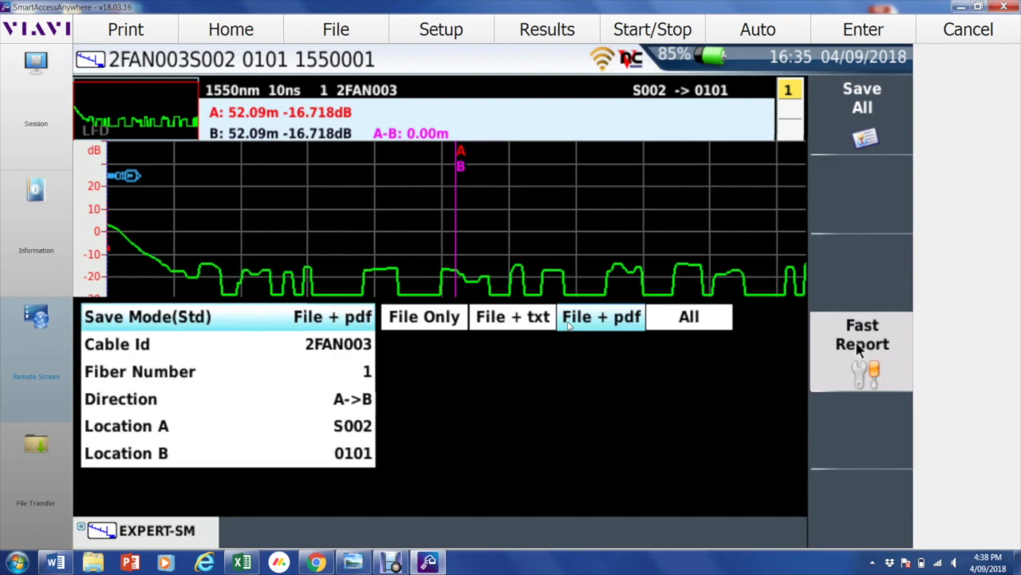
pyautogui.click(859, 349)
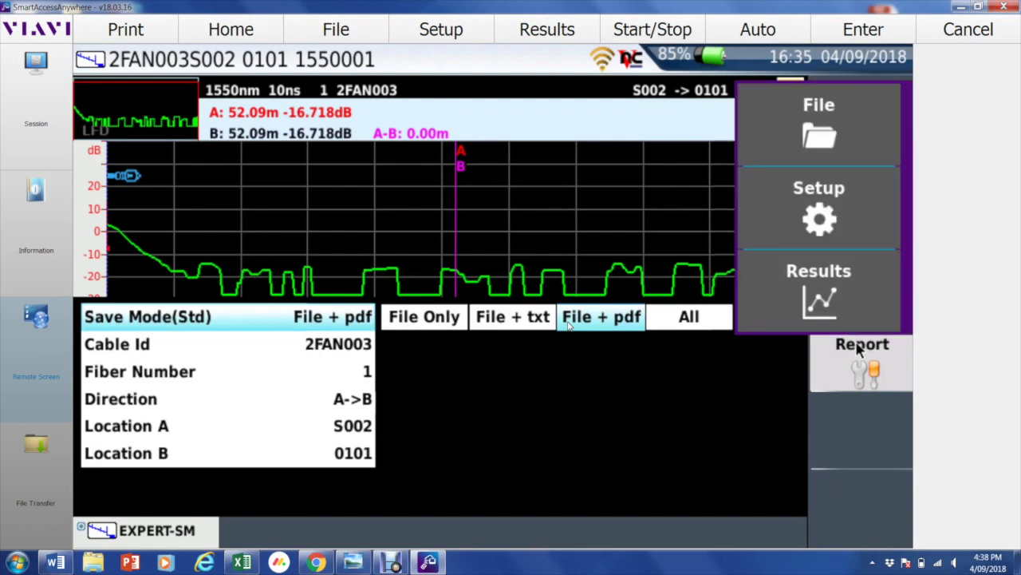
# - In the Link setup, set Change Fiber Nbr to Increment so fiber numbers advance automatically
pyautogui.click(822, 203)
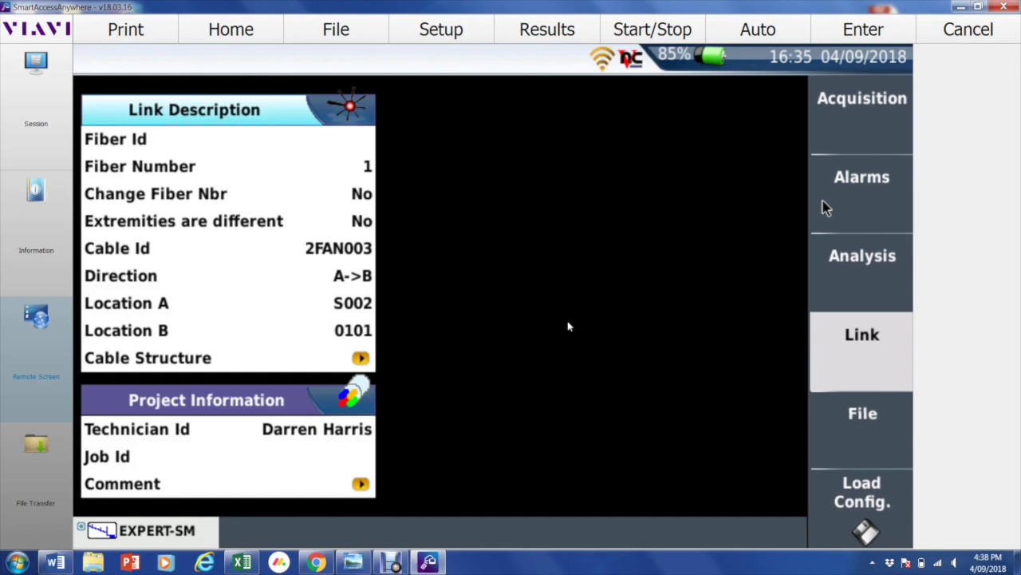
pyautogui.click(345, 165)
pyautogui.click(345, 166)
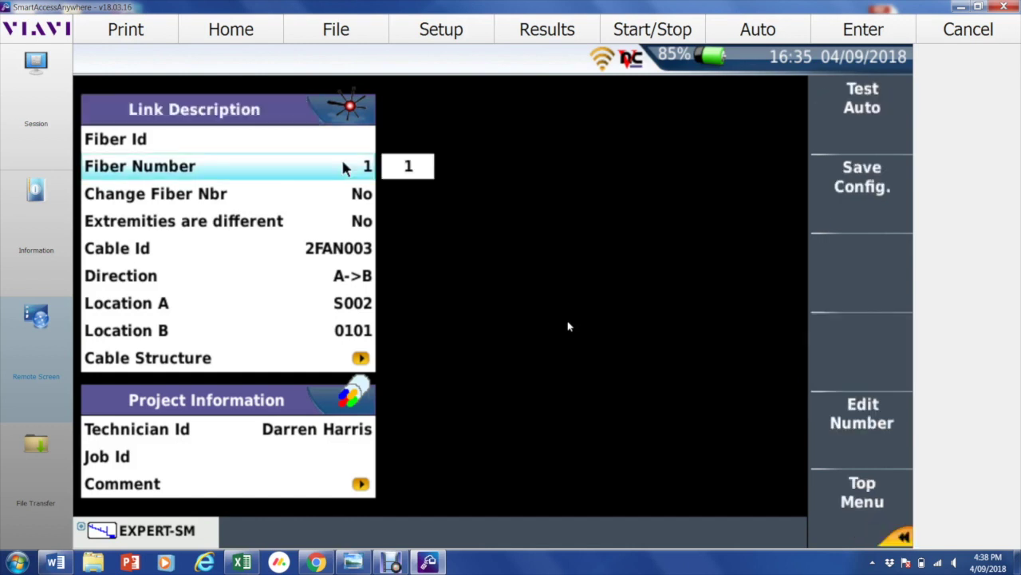
pyautogui.click(322, 196)
pyautogui.click(322, 195)
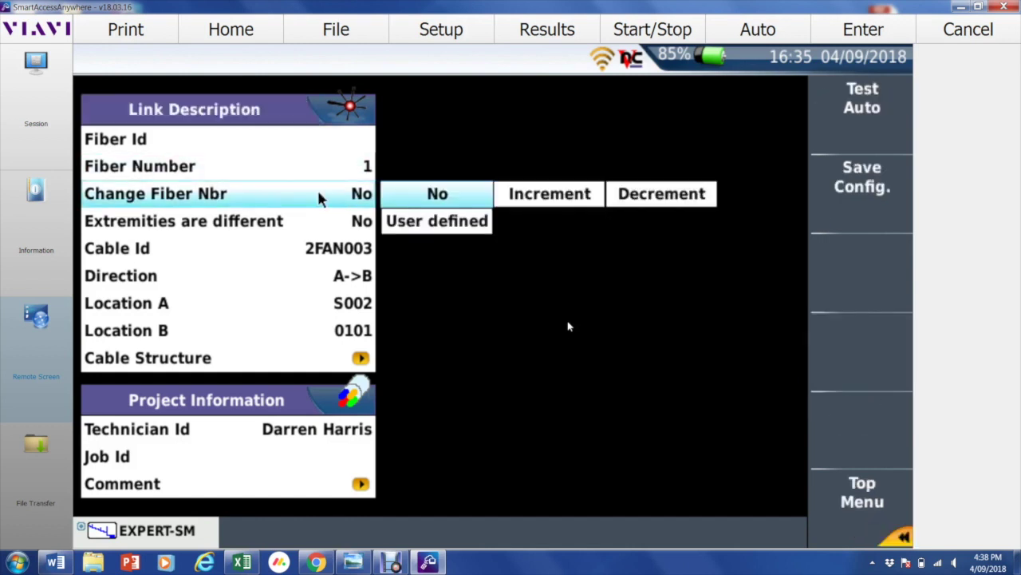
pyautogui.click(556, 200)
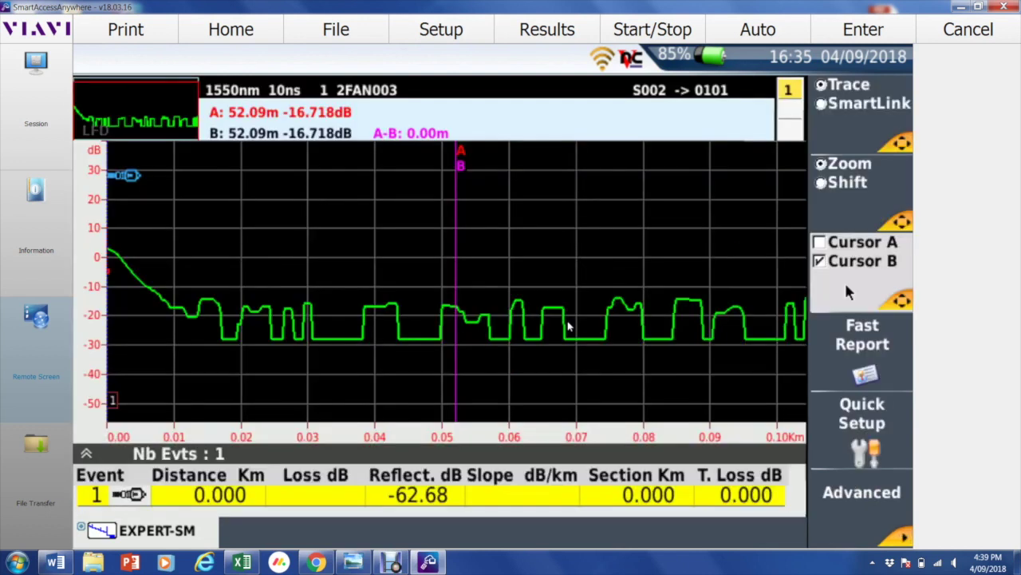
# - Set the Fast Report fiber number to 2
pyautogui.click(869, 353)
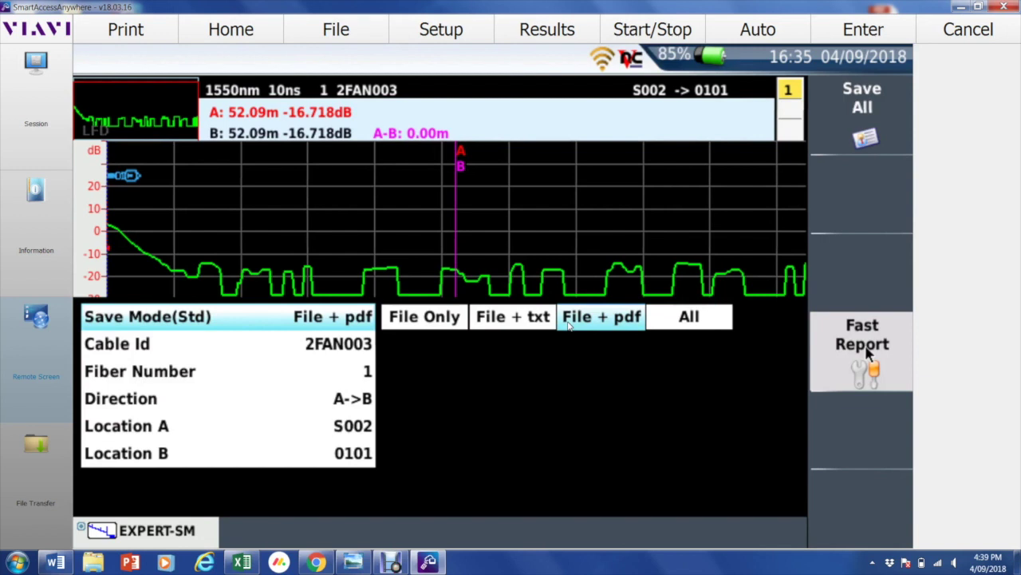
pyautogui.click(334, 373)
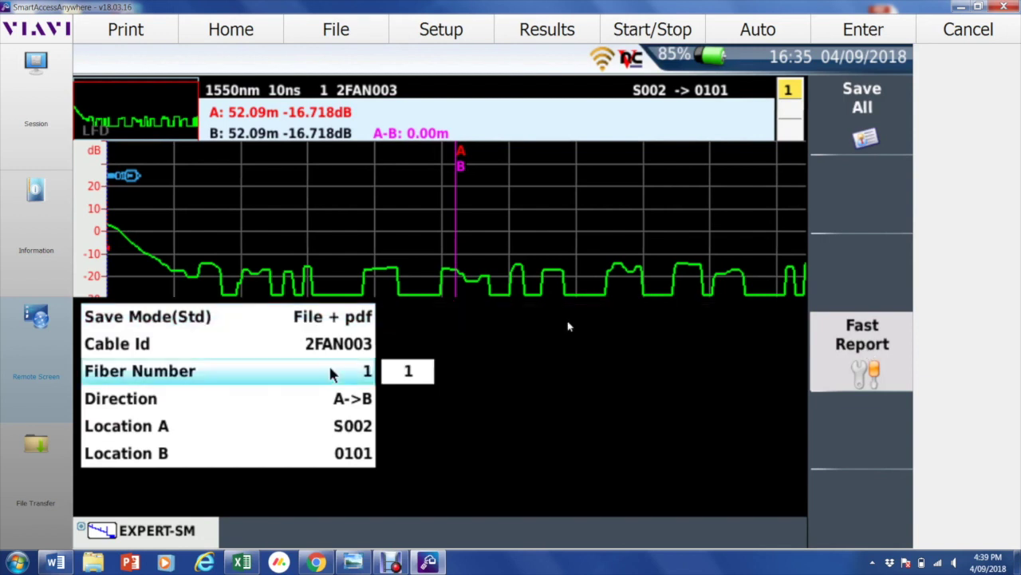
pyautogui.click(407, 381)
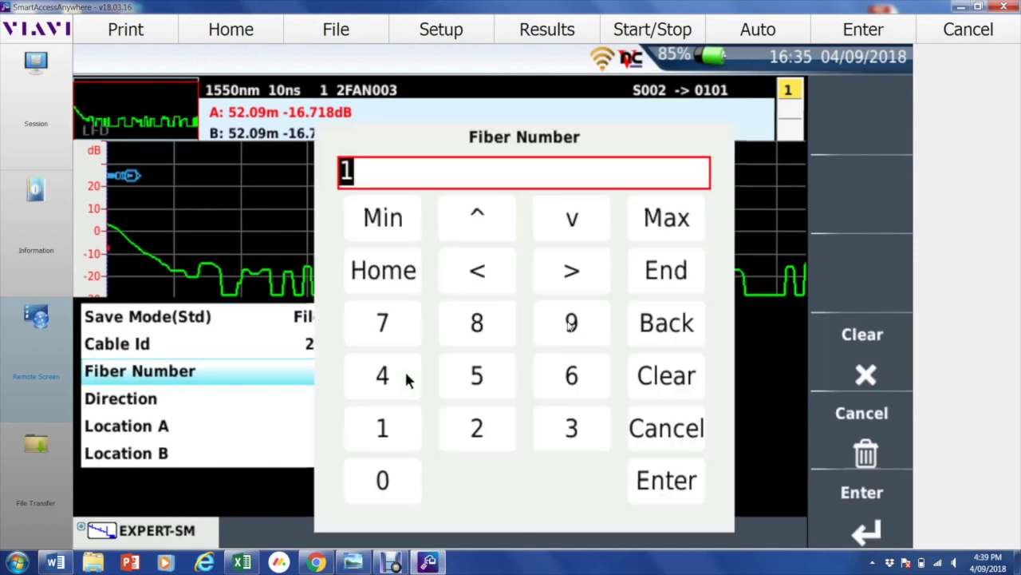
pyautogui.click(478, 428)
pyautogui.click(668, 479)
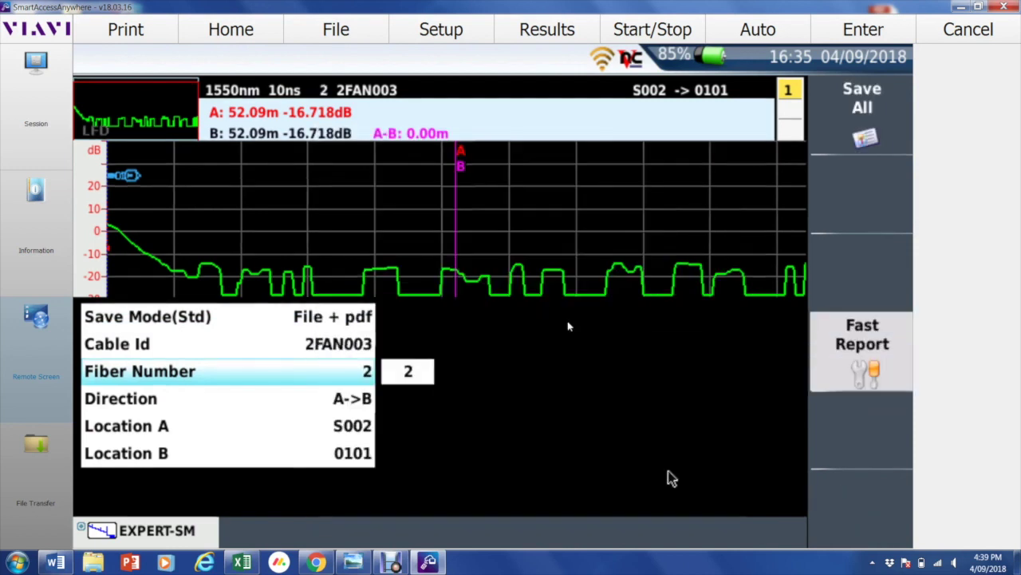
pyautogui.click(873, 103)
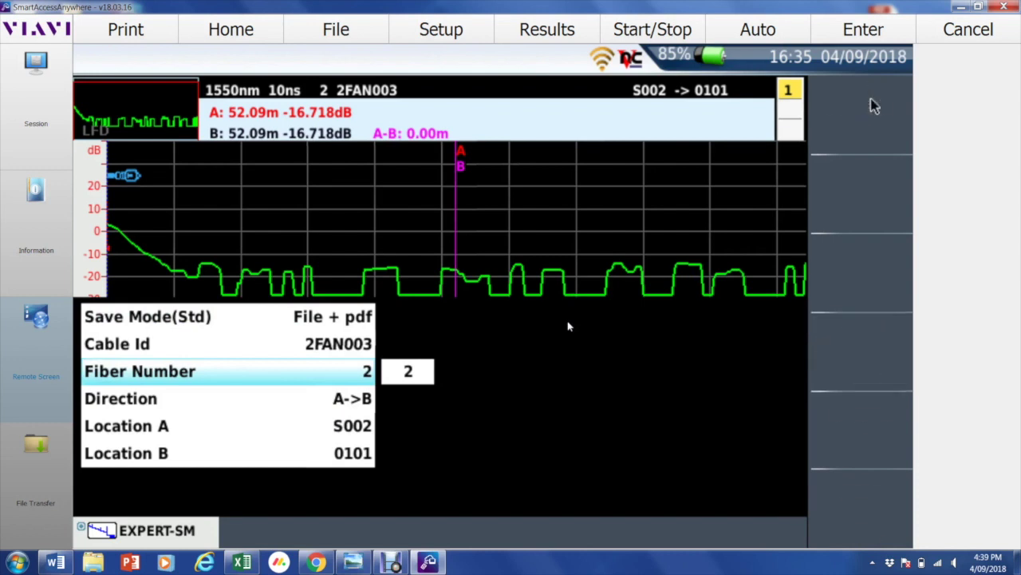
pyautogui.click(869, 490)
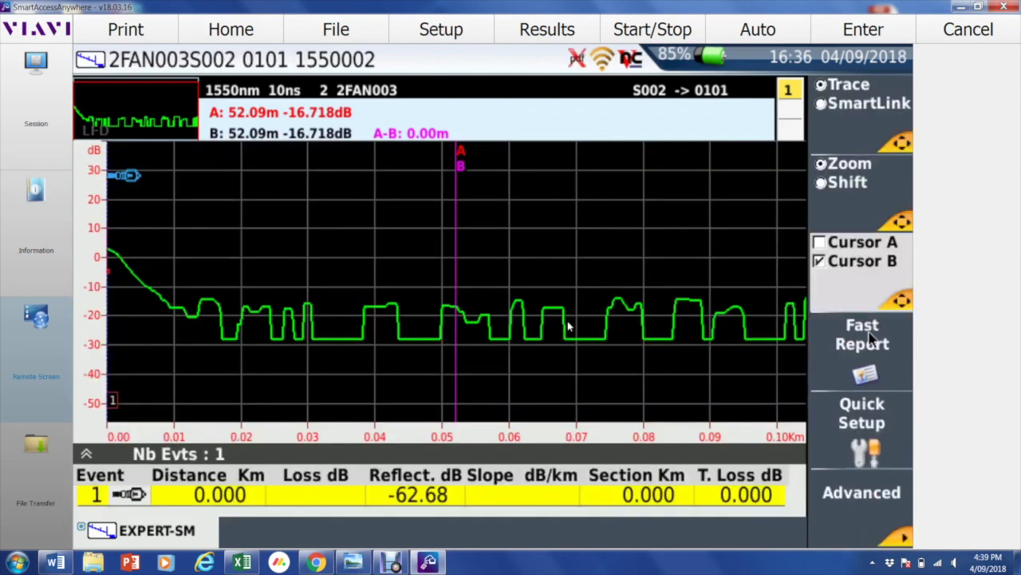
pyautogui.click(869, 339)
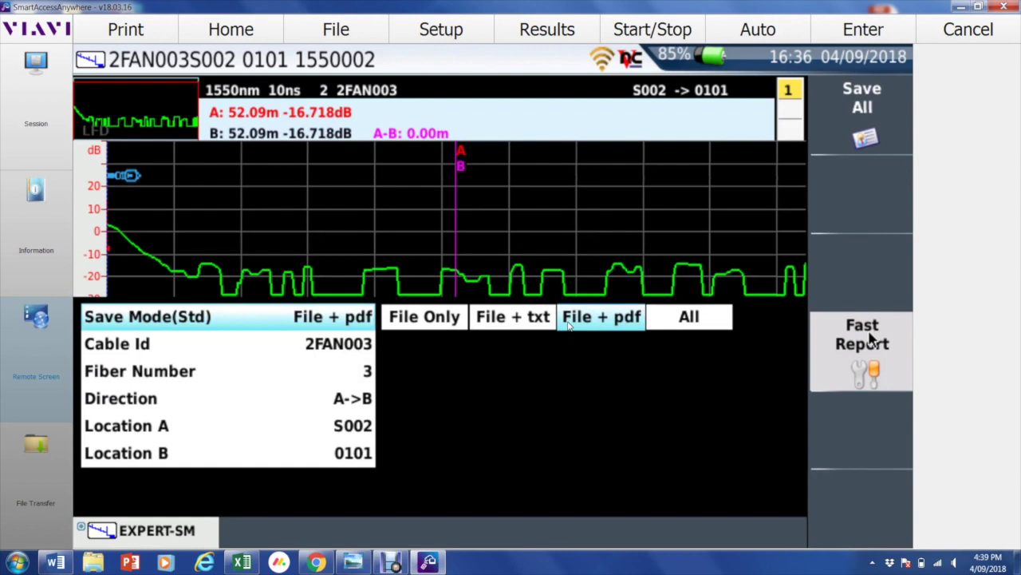
# - Browse the FAN02 folder and select fiber 2's PDF report beside traces 1550001 and 1550002
pyautogui.click(872, 339)
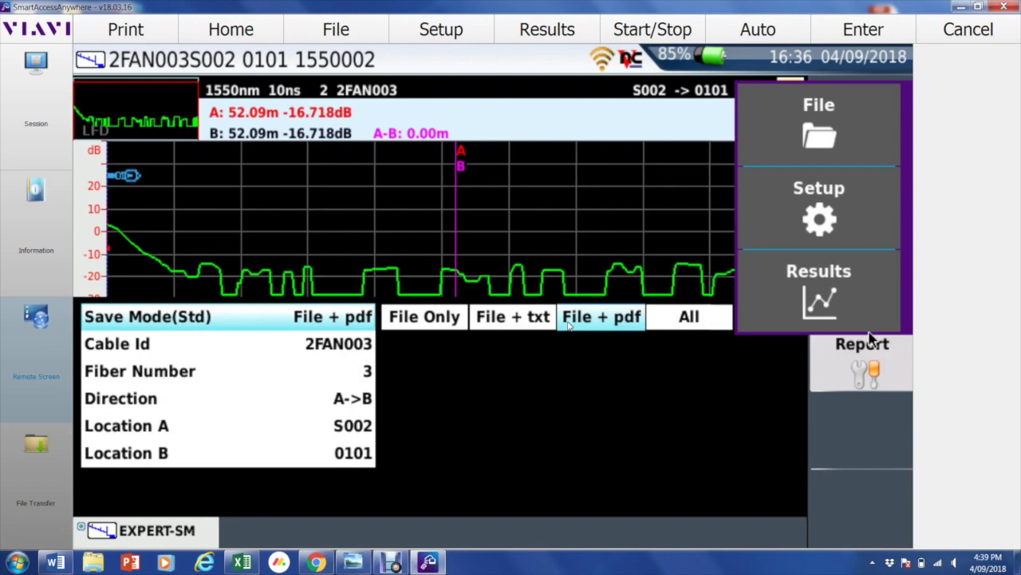
pyautogui.click(830, 134)
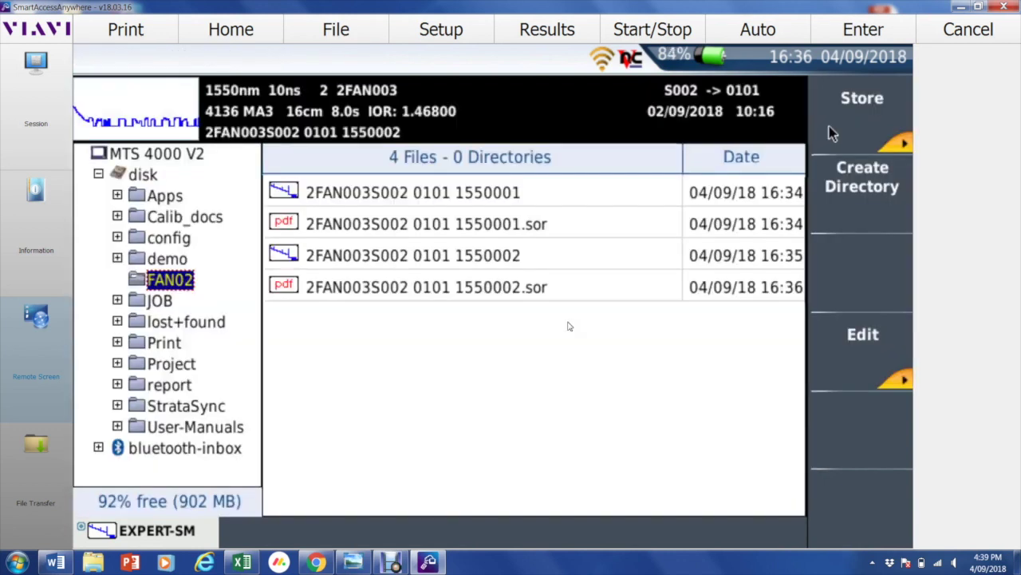
pyautogui.click(497, 289)
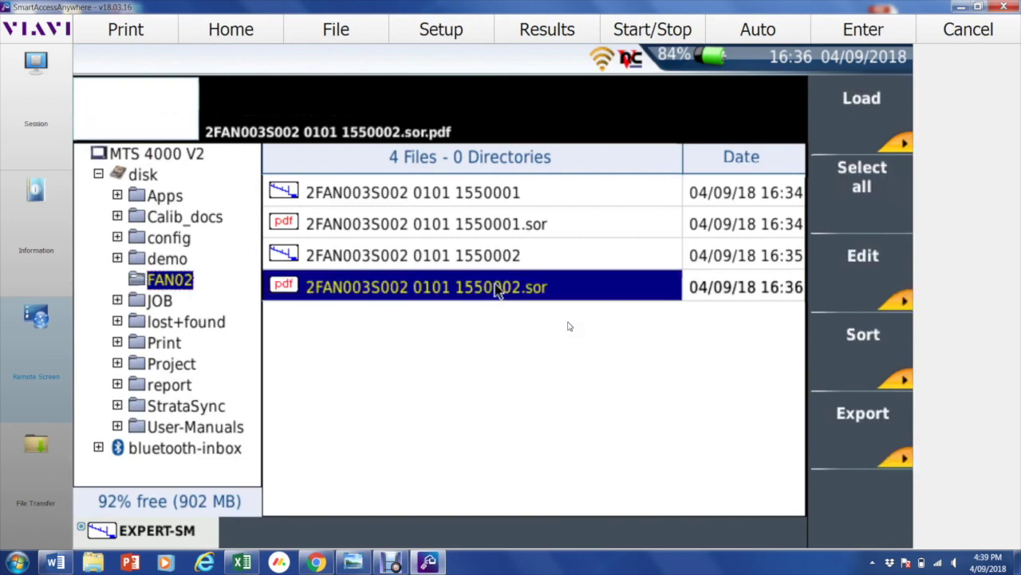